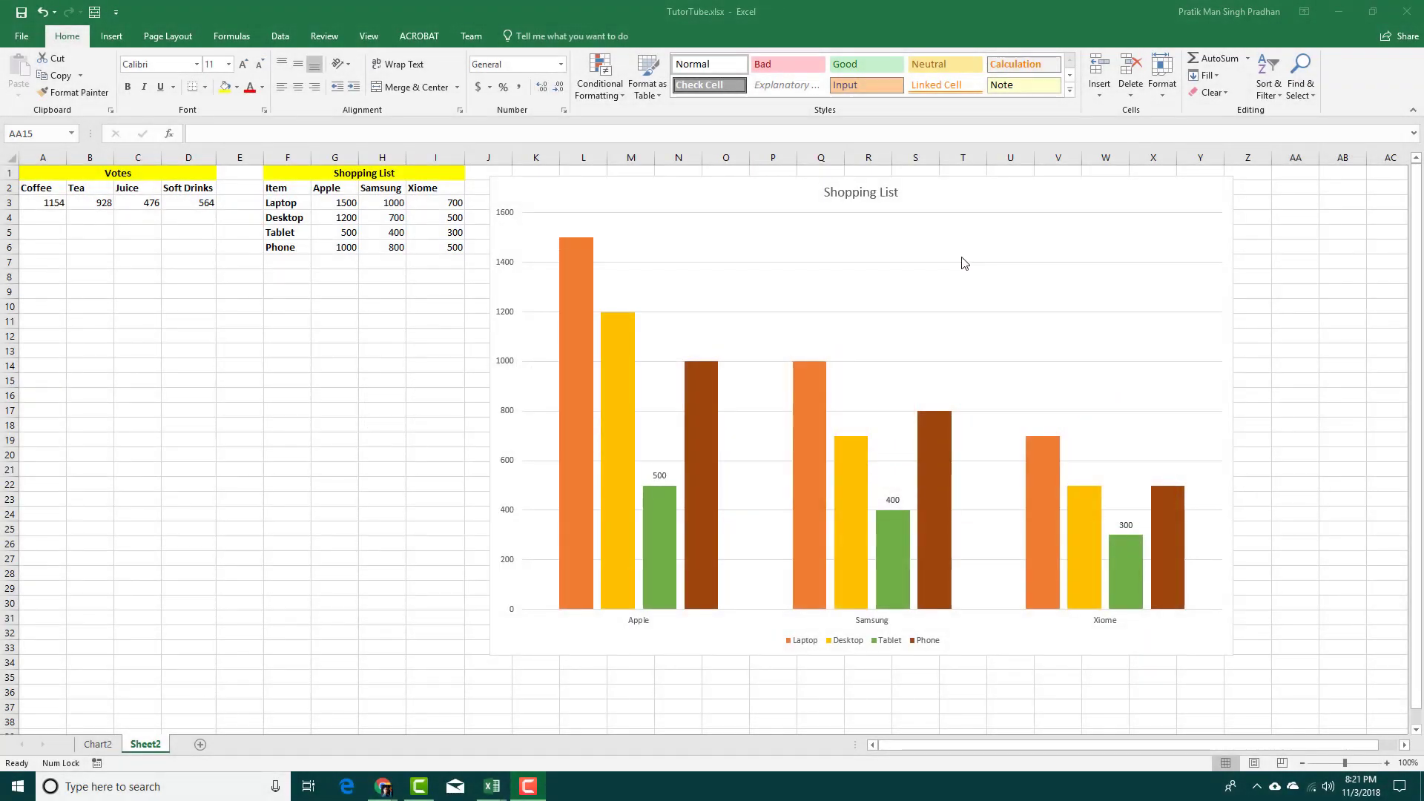
- Select the Shopping List clustered column chart on the worksheet
left_click(944, 211)
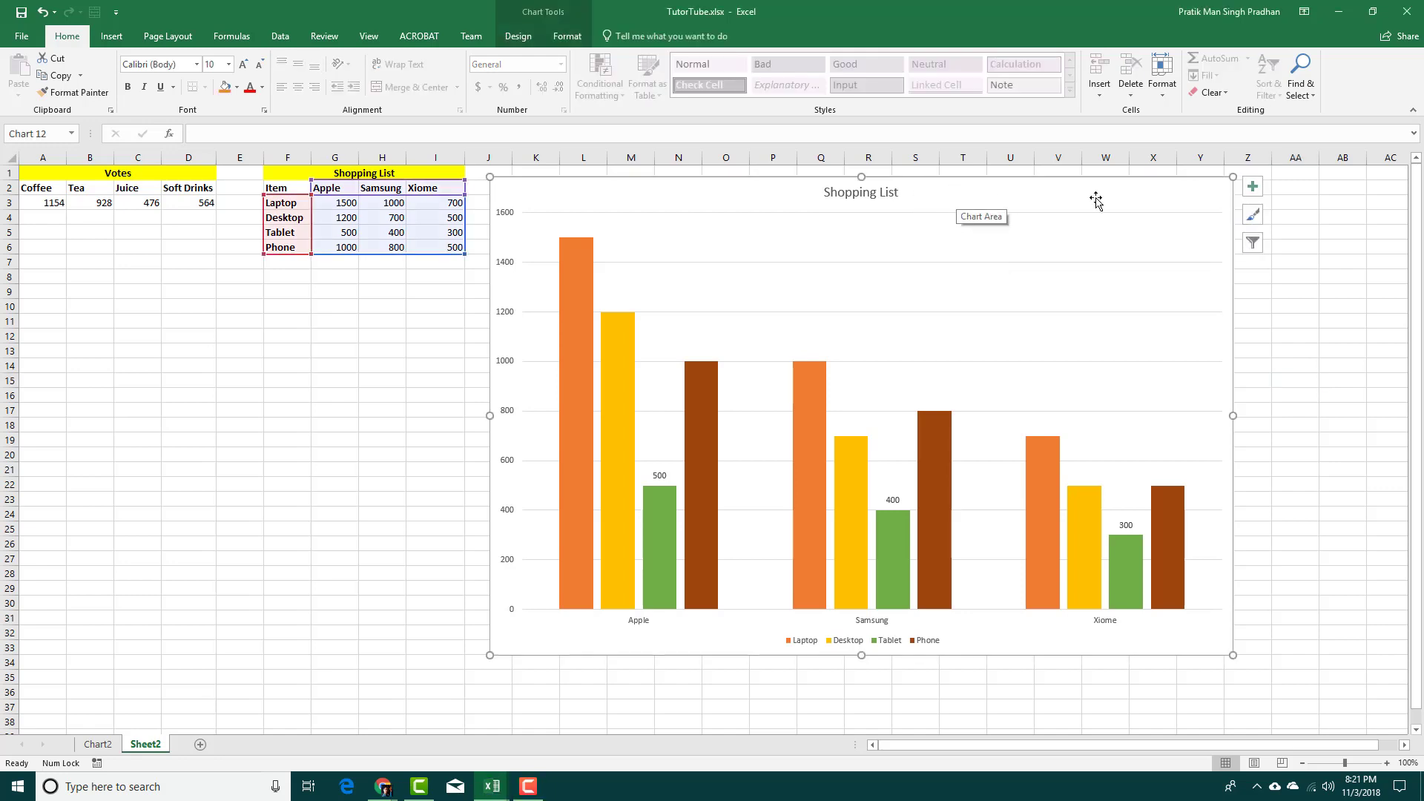
- Browse the chart's Style and Color schemes, then bring up the Chart Filters panel
left_click(1252, 217)
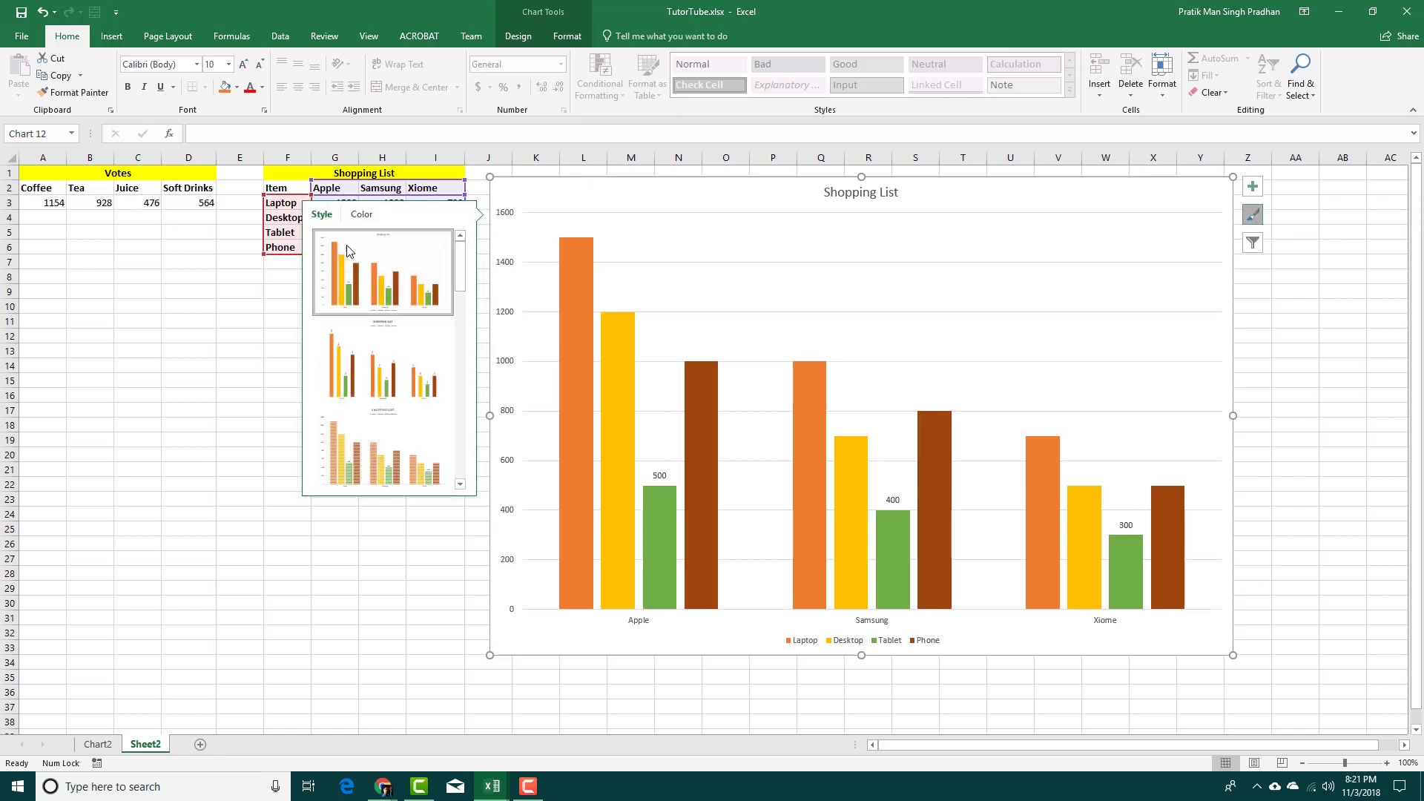
left_click(517, 37)
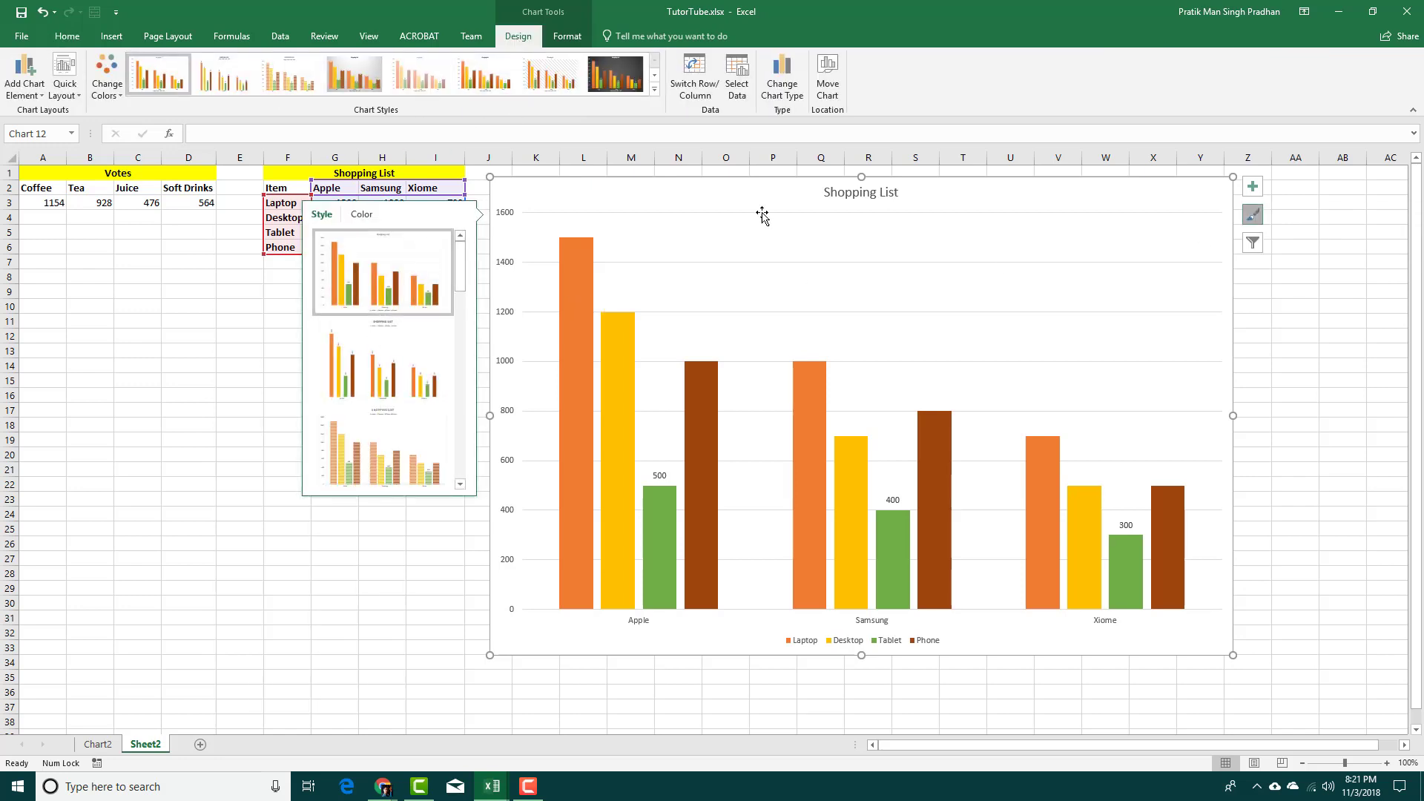
left_click(372, 216)
scroll(416, 327, "down", 3)
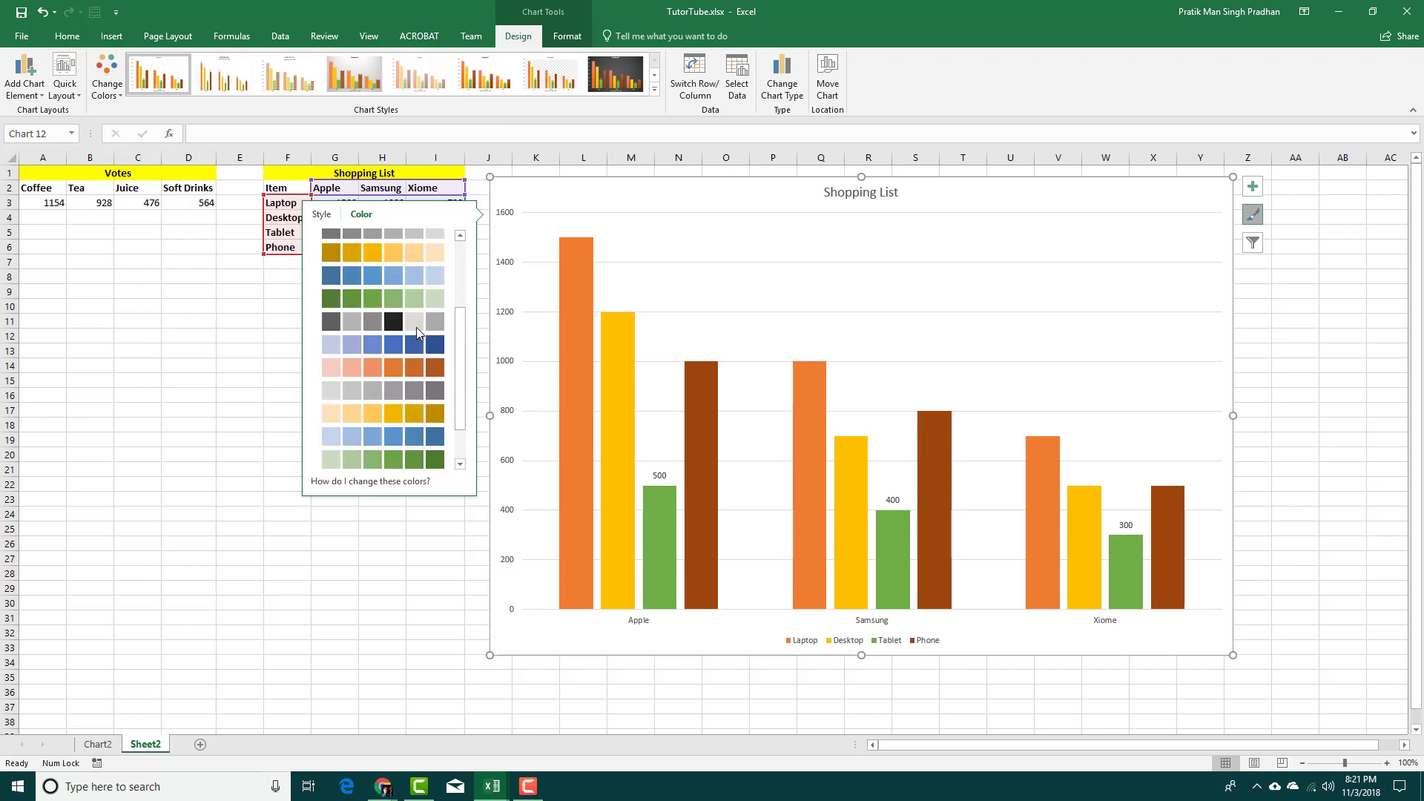
left_click(1253, 243)
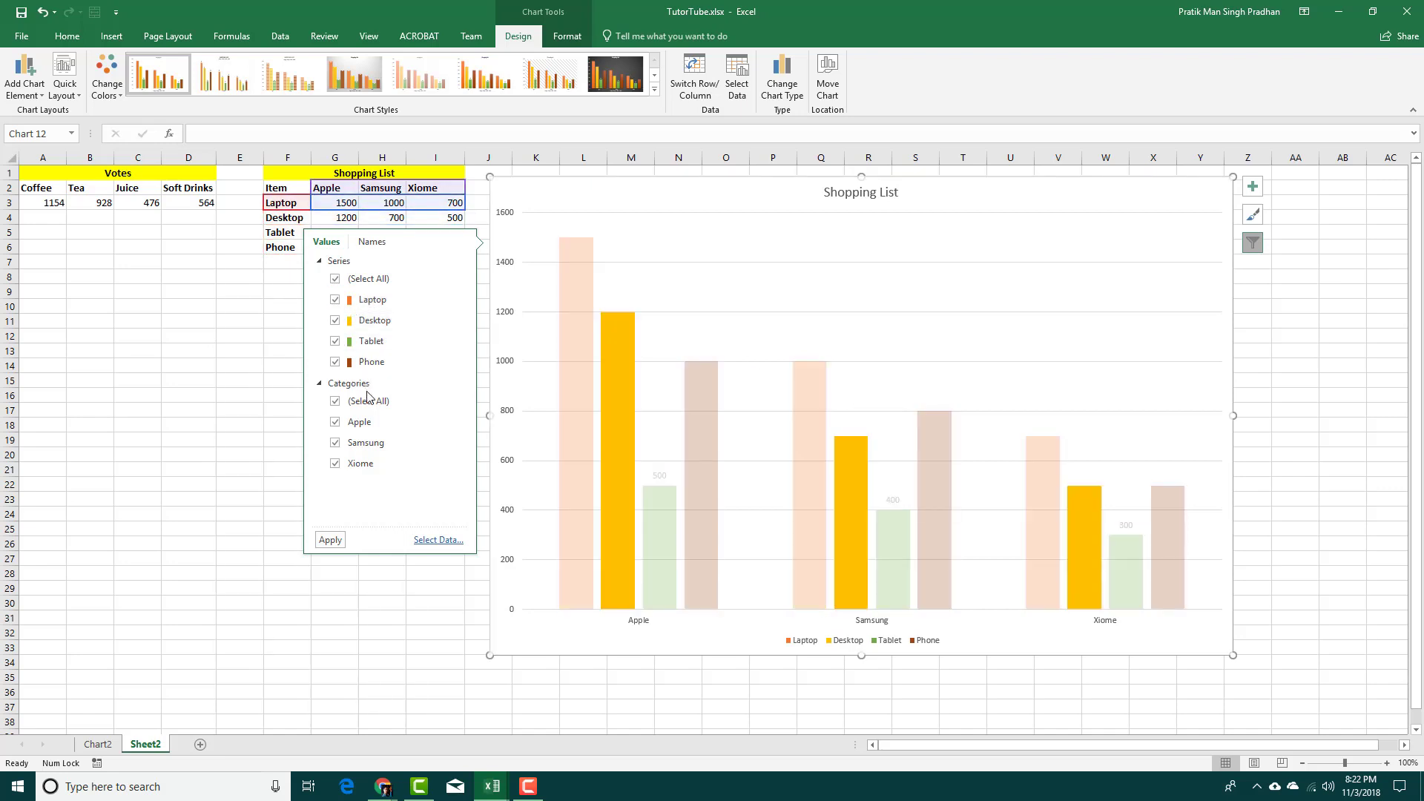
- Hide the Laptop series from the chart, then restore it
left_click(336, 300)
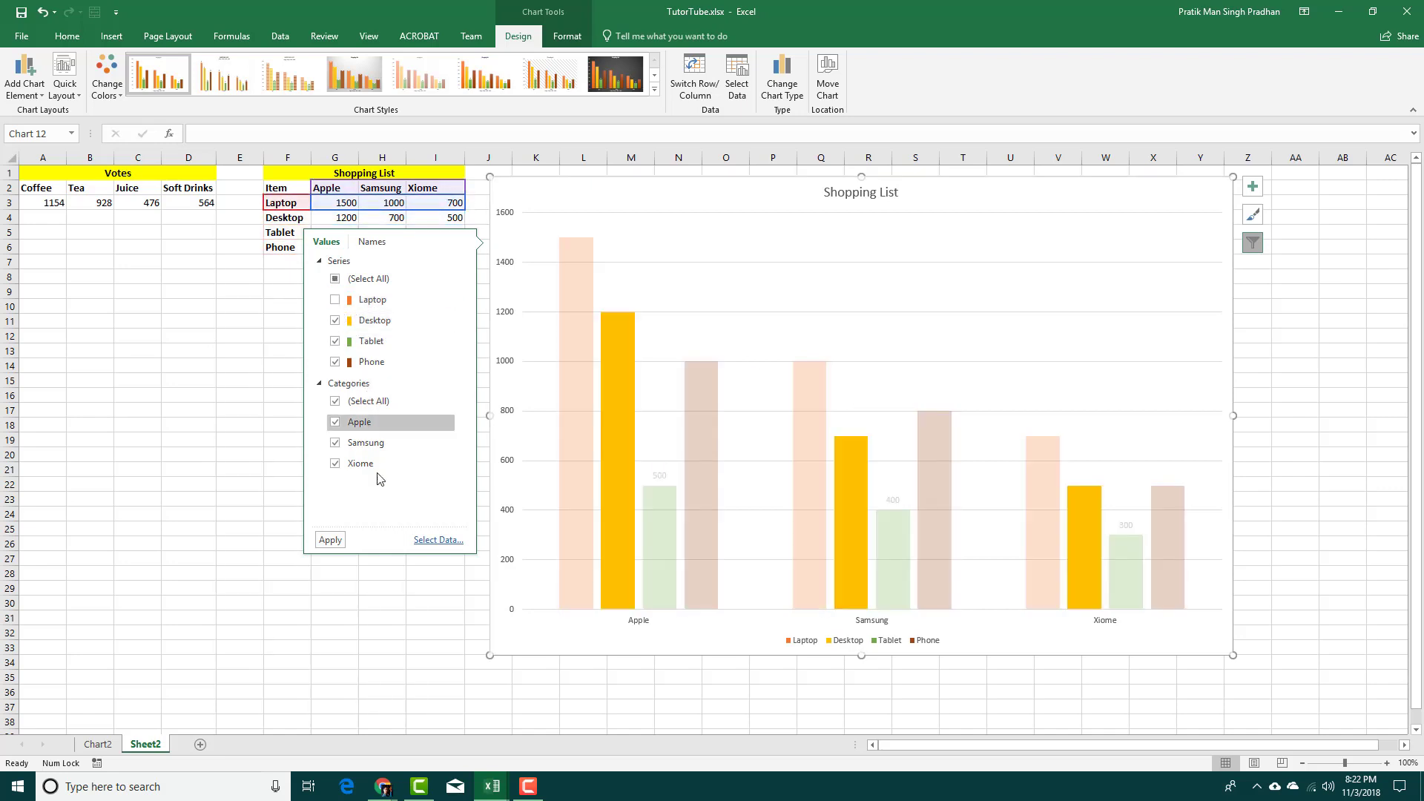
left_click(330, 541)
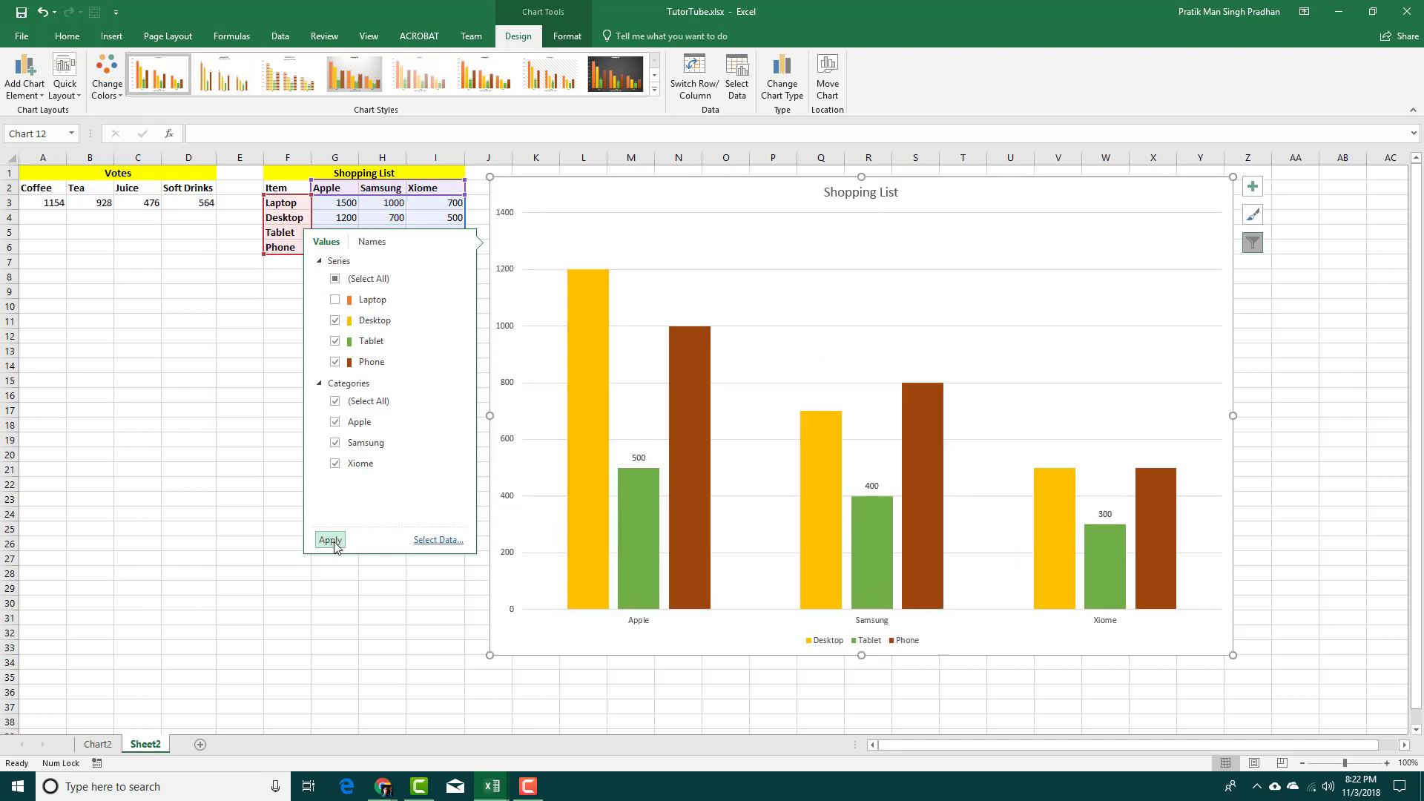
left_click(335, 300)
left_click(330, 540)
- Hide the Apple category, then restore it and view the filter's Names options
left_click(335, 422)
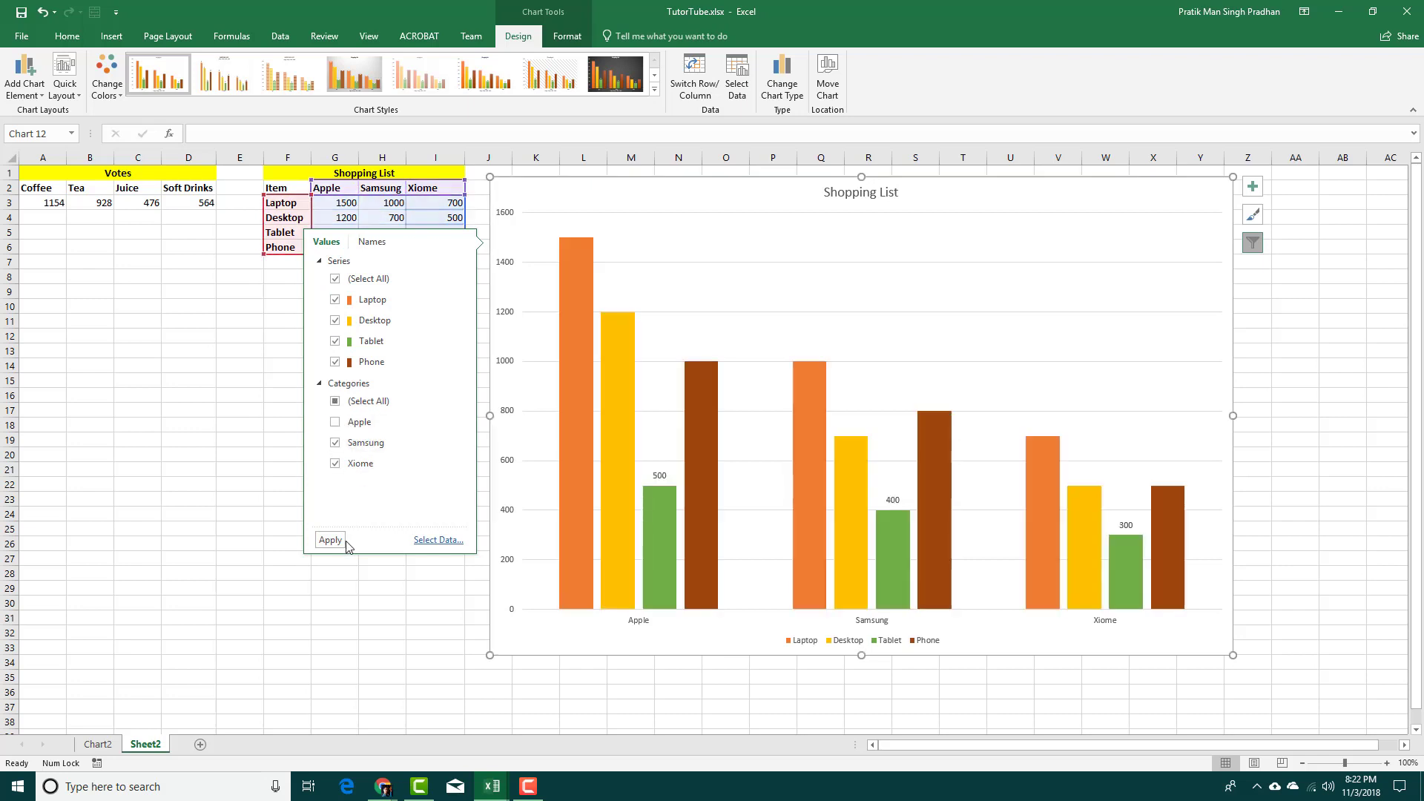
left_click(331, 540)
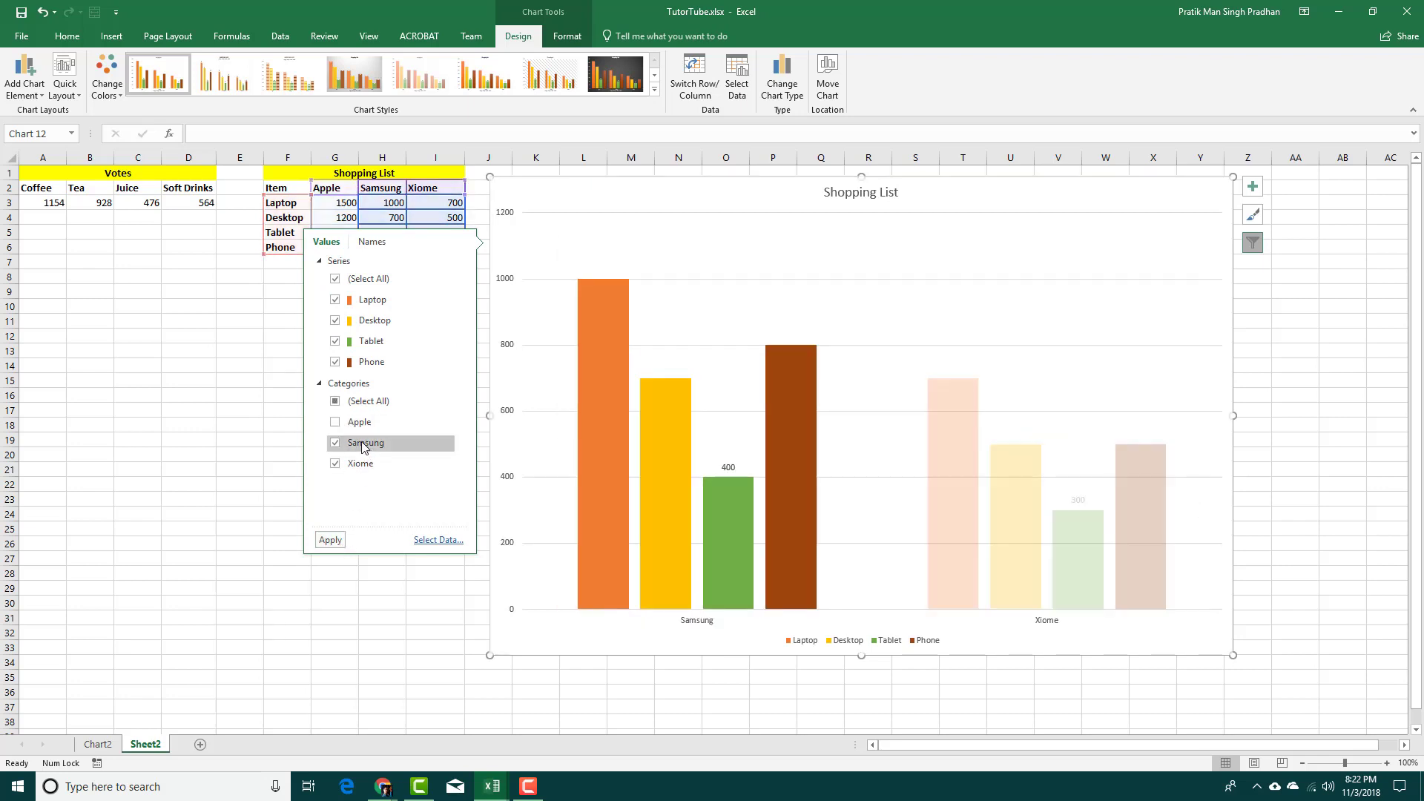
left_click(335, 422)
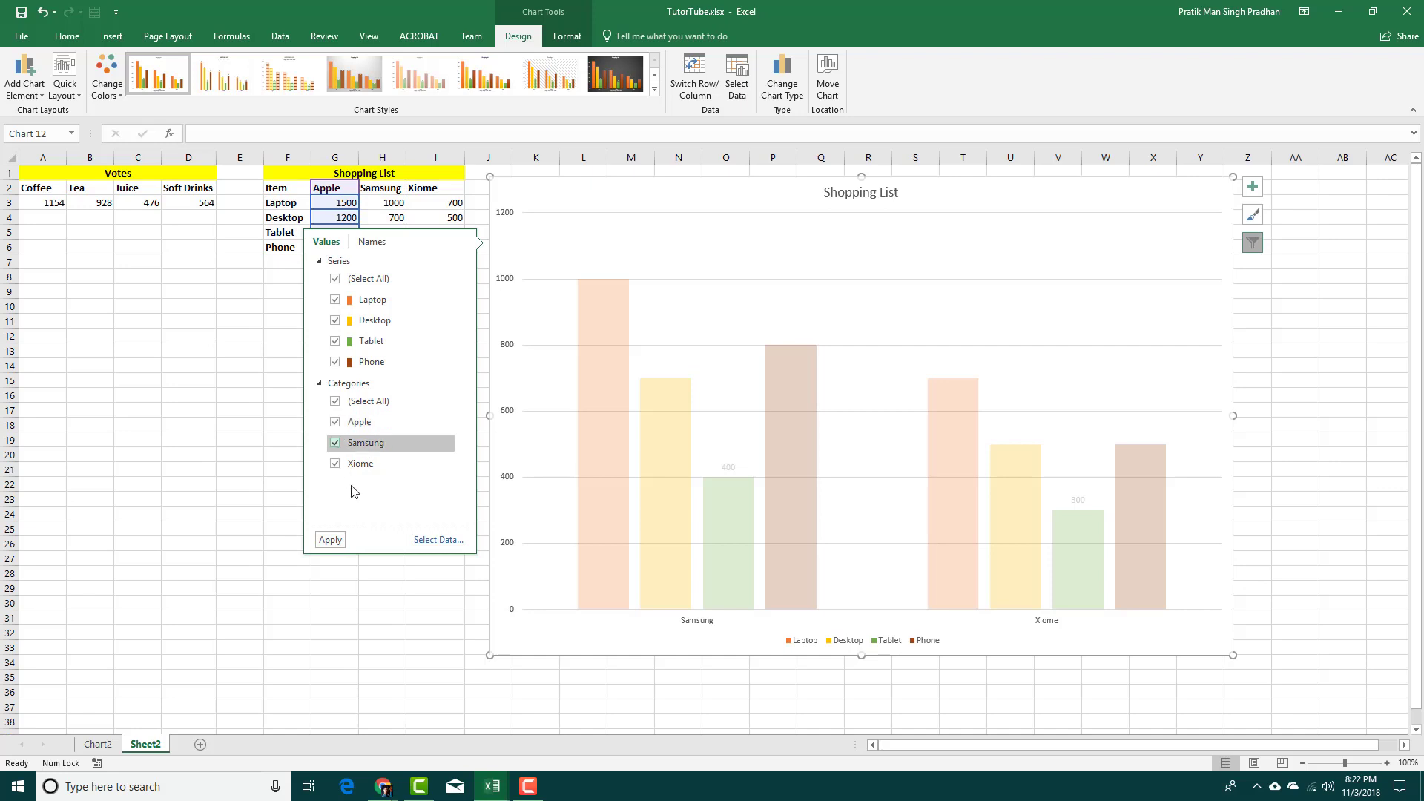
left_click(331, 540)
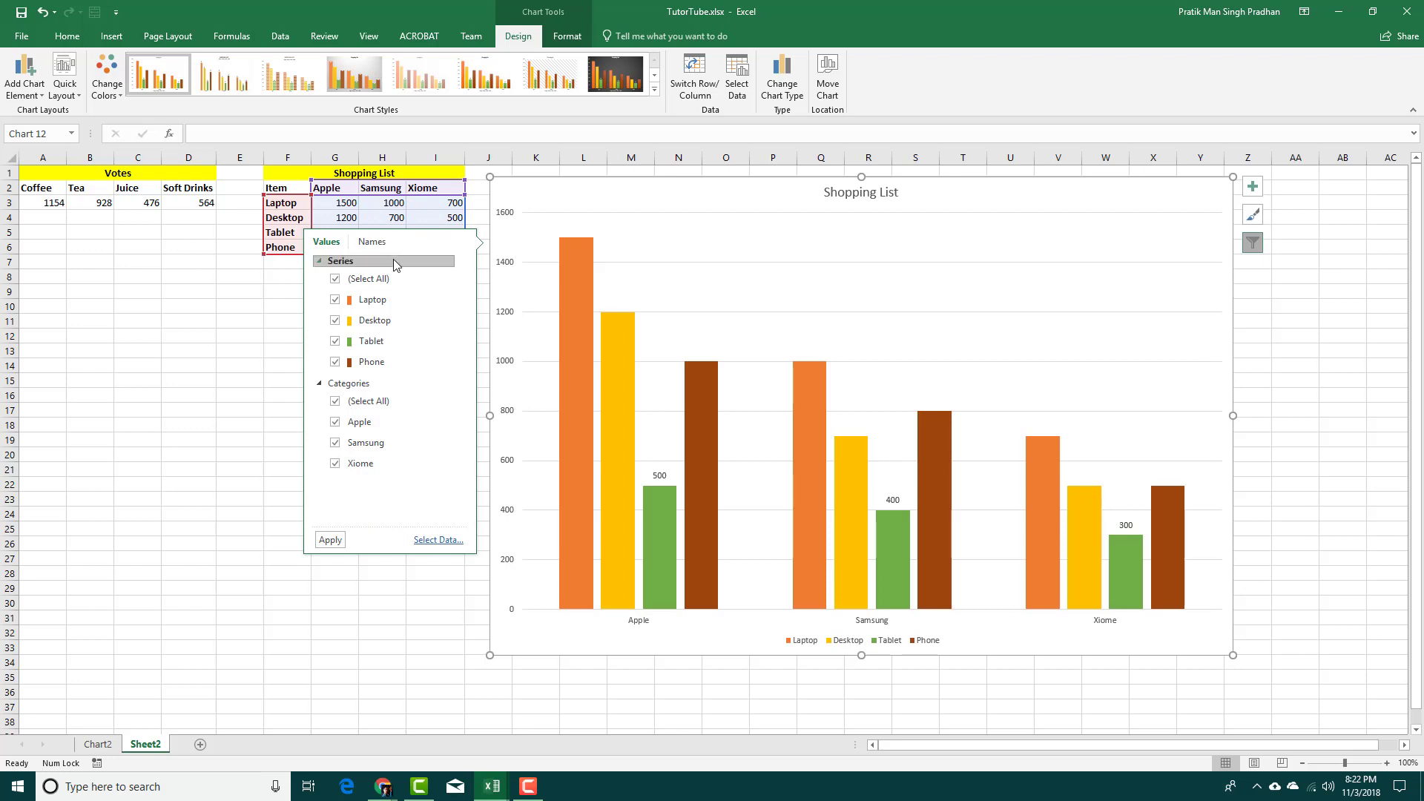
left_click(373, 242)
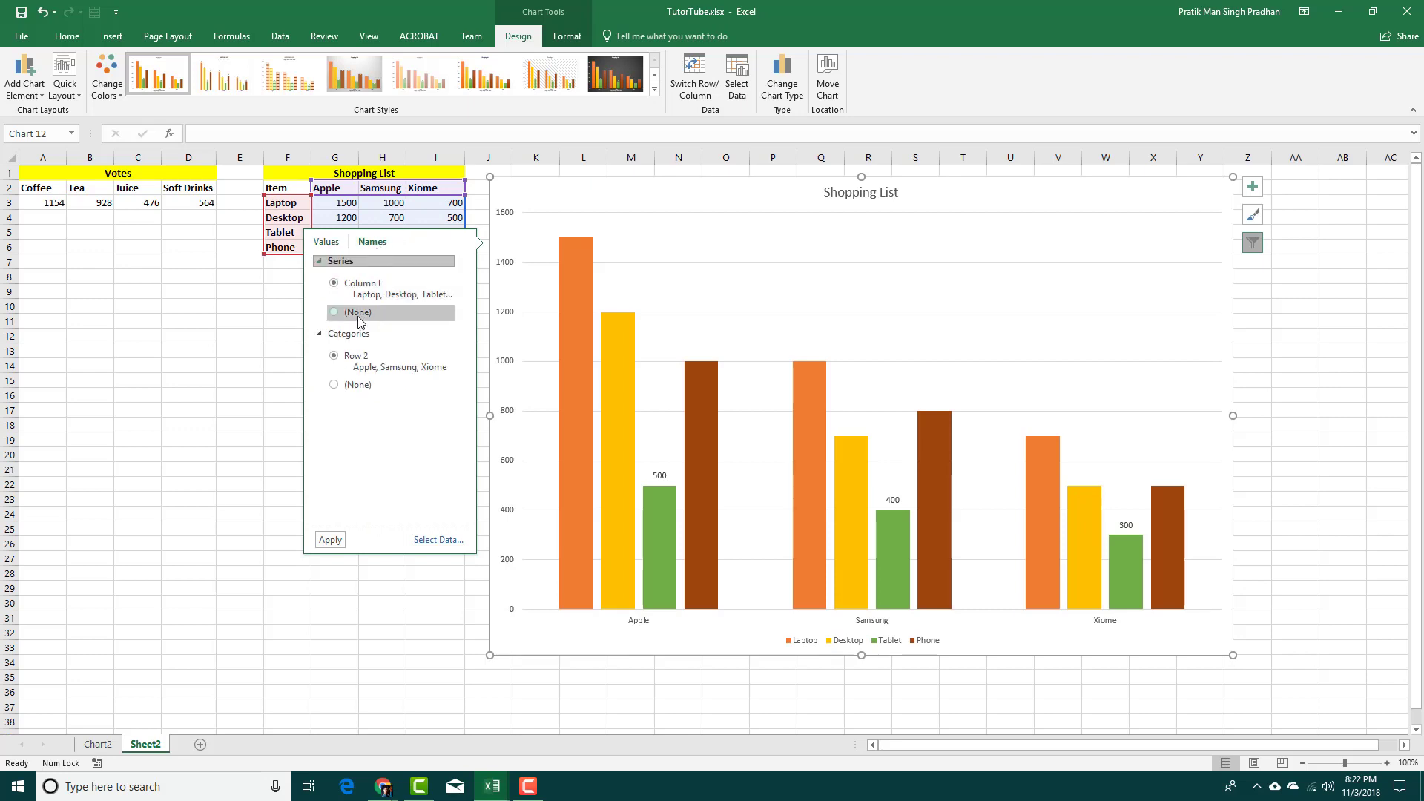
- Switch series names to (None), then back to Laptop–Phone from Column F
left_click(333, 312)
left_click(331, 541)
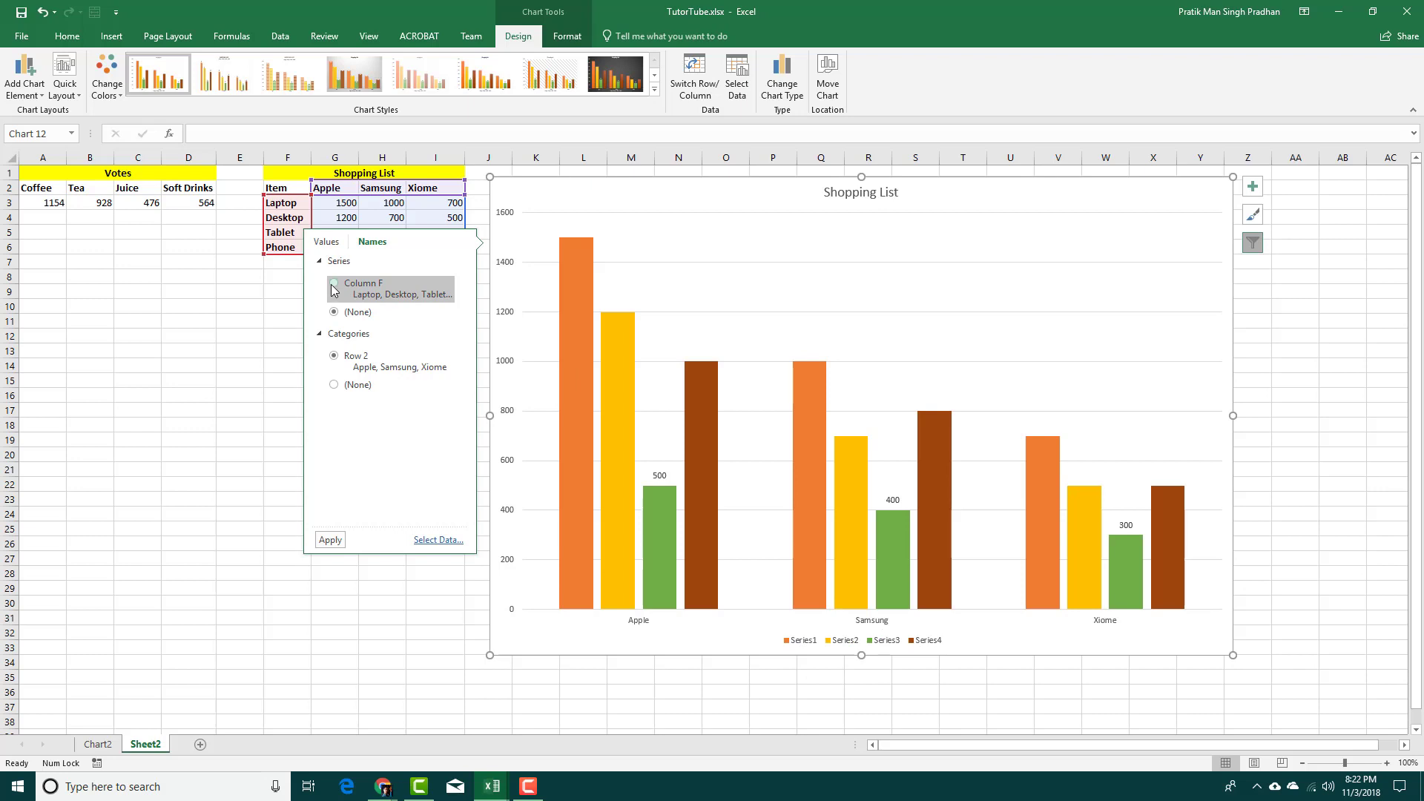
left_click(333, 286)
left_click(330, 540)
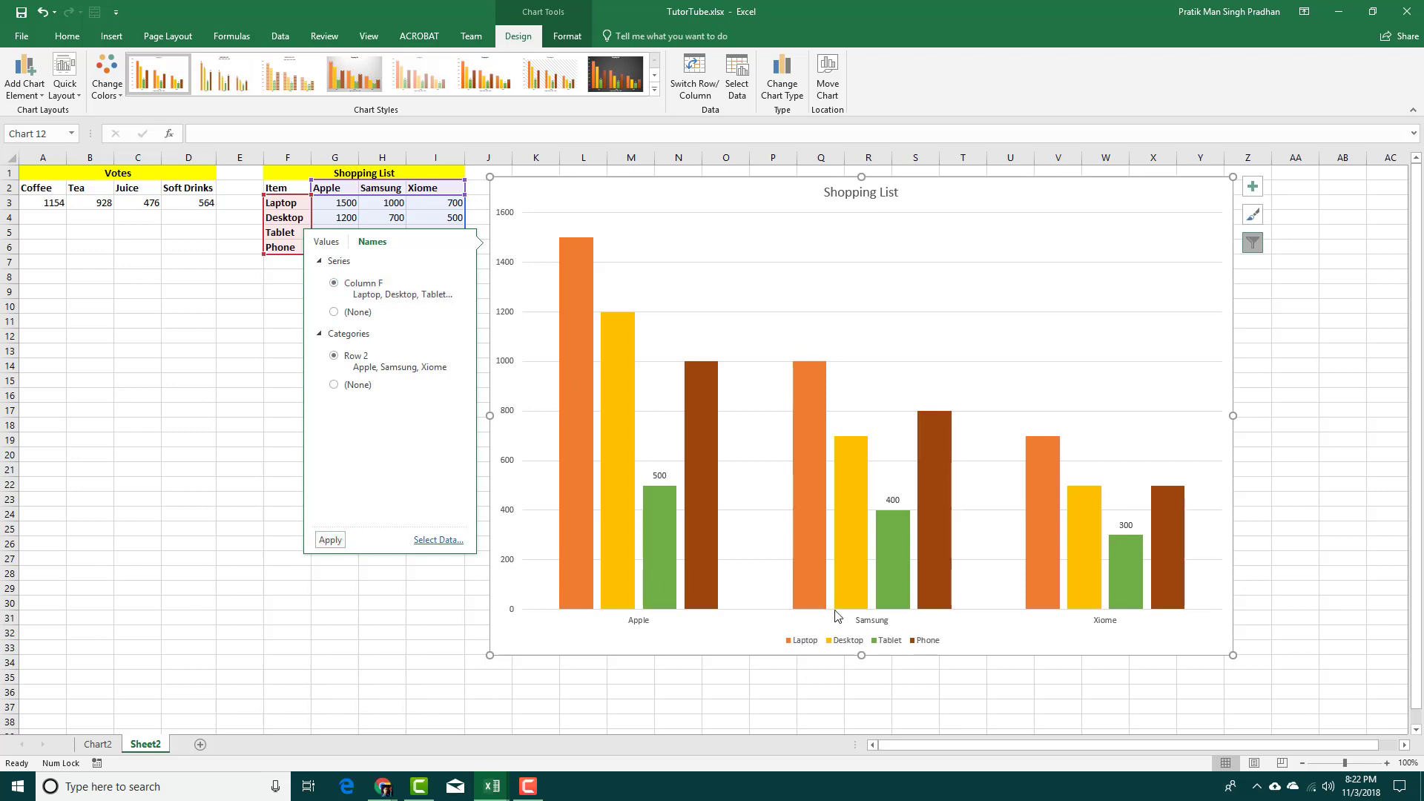
- Switch category names to (None), then back to Apple–Xiome from Row 2, and close the filters
left_click(335, 385)
left_click(330, 540)
left_click(335, 357)
left_click(331, 540)
left_click(721, 291)
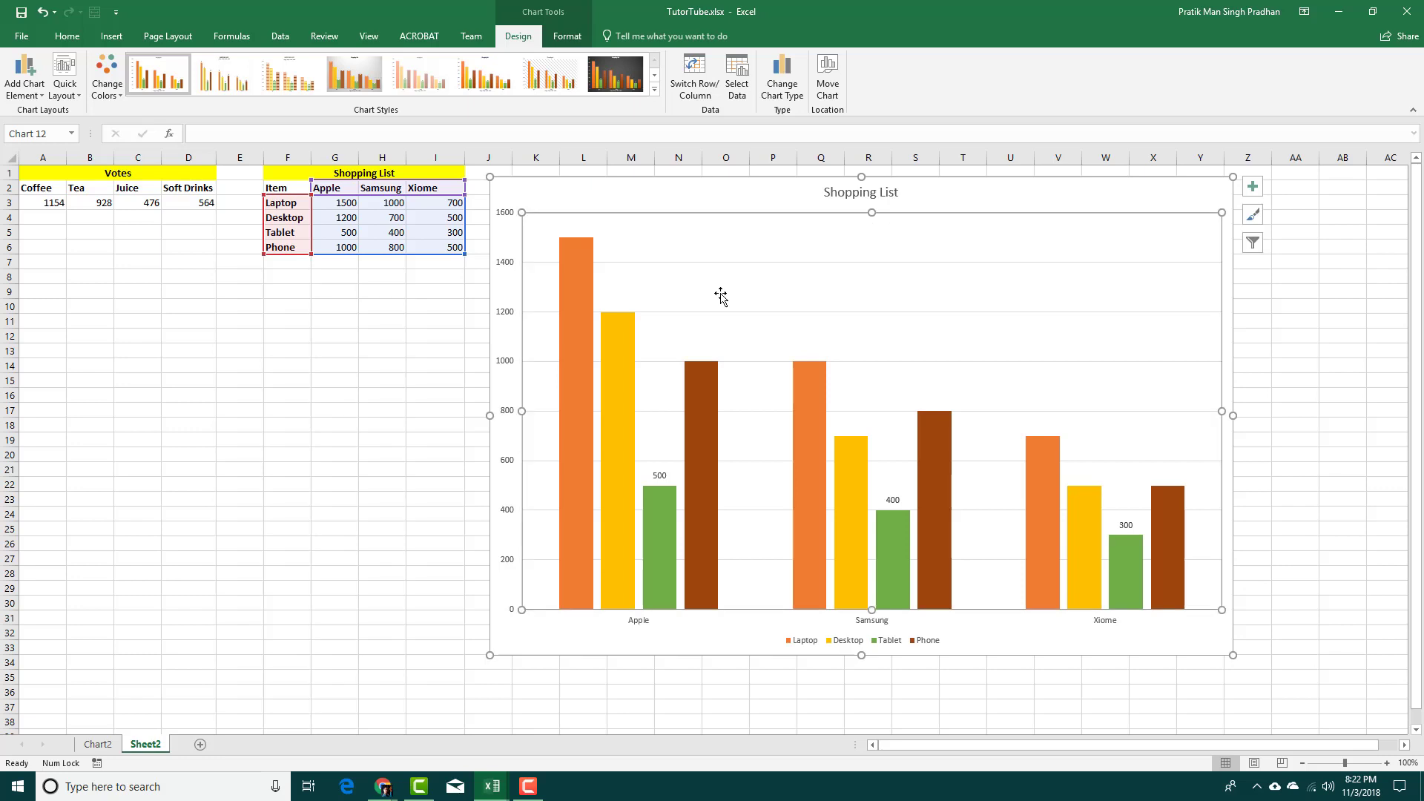
- Open the Format Axis pane for the chart's vertical value axis
left_click(509, 223)
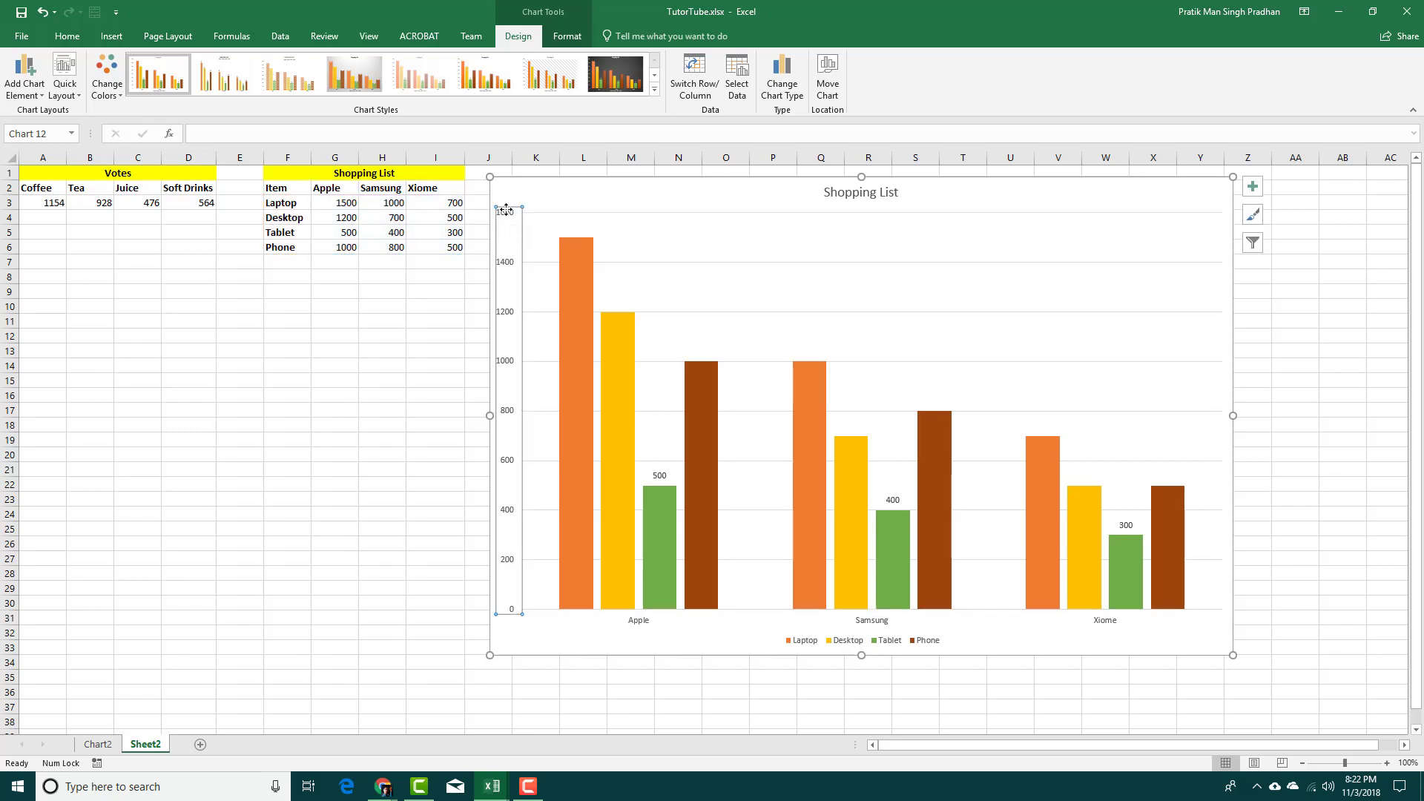
double_click(506, 215)
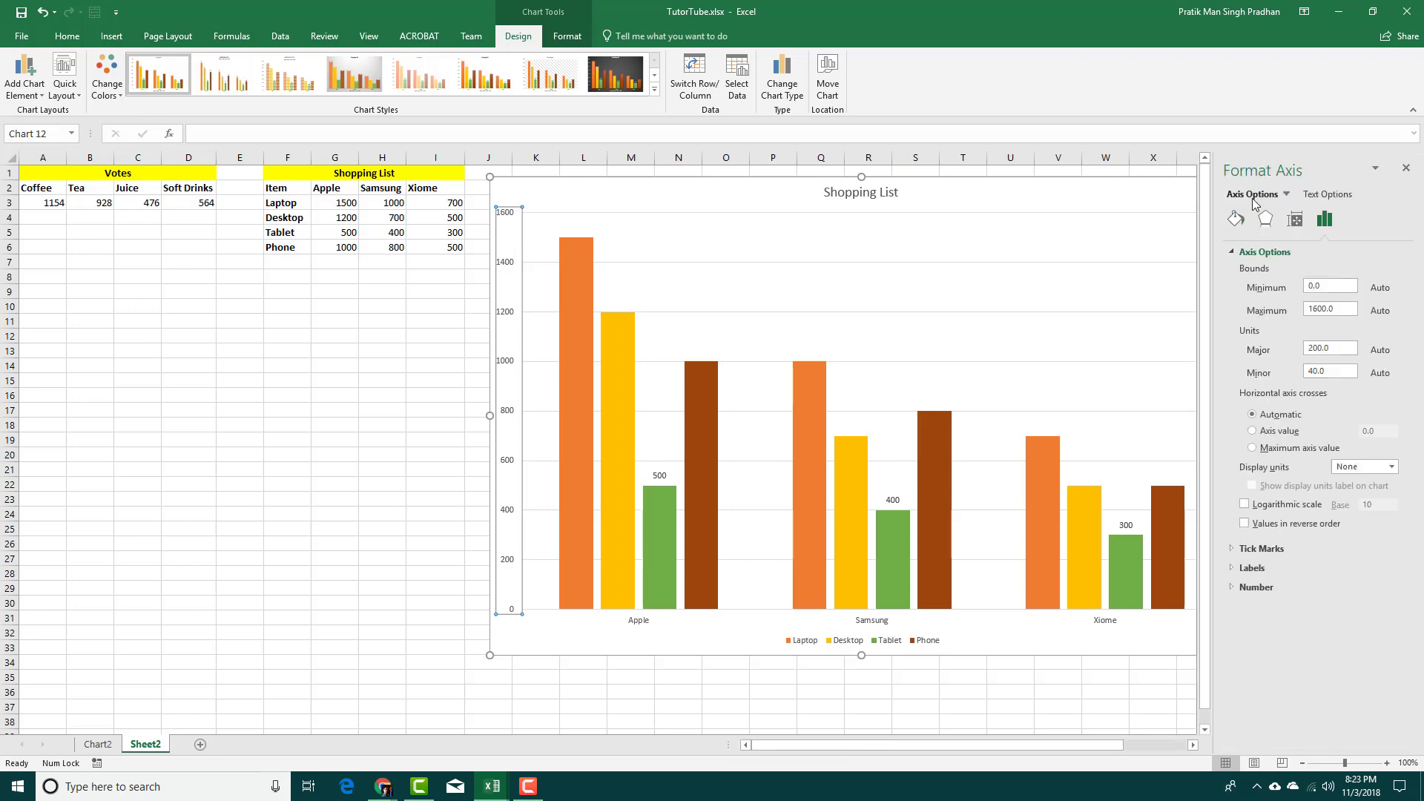
- Set the vertical axis bounds to minimum 100 and maximum 1100
left_click(1292, 287)
type("100")
key("Return")
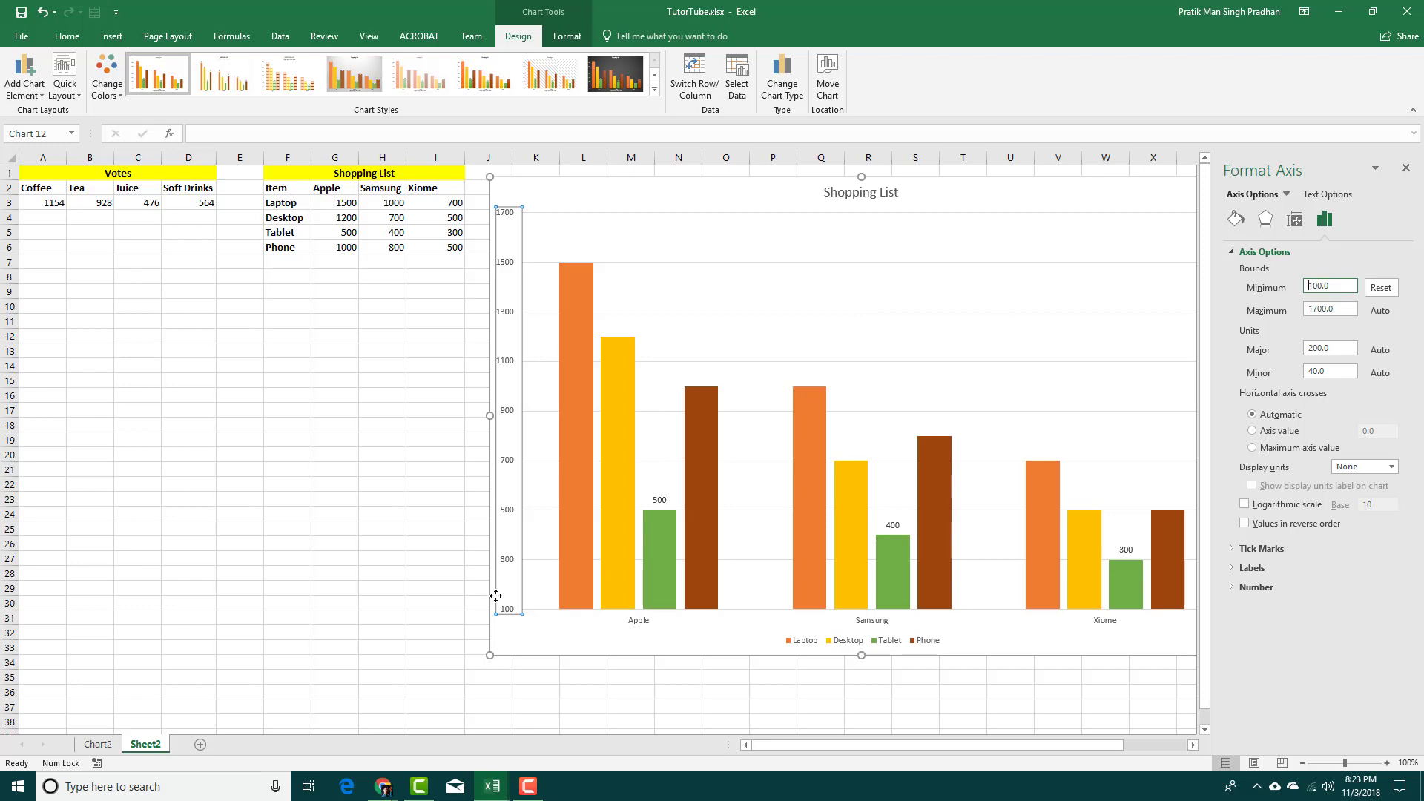
left_click(1340, 311)
type("2500")
key("Return")
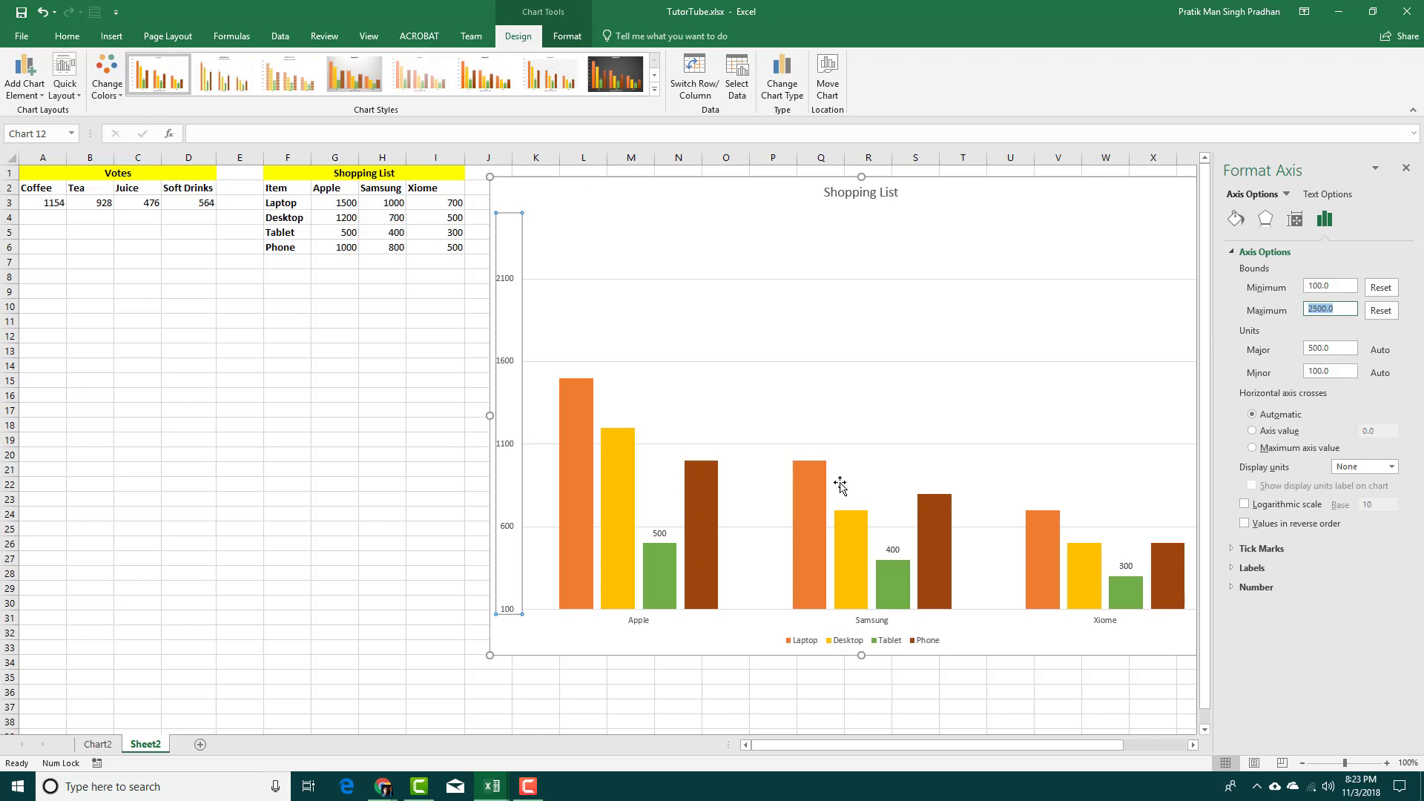
type("11")
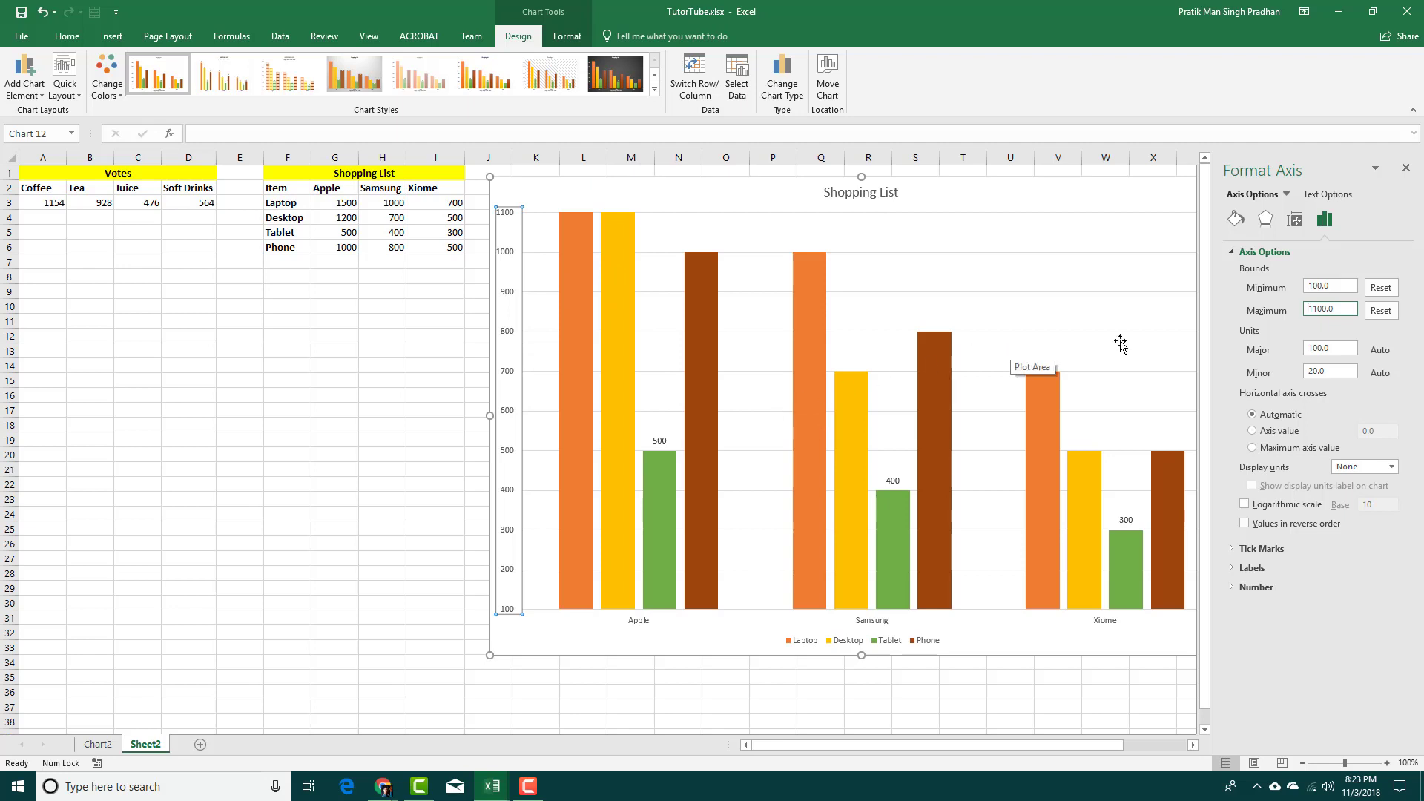
- Set the axis major unit to 25 and minor unit to 2, then reset the minor unit
left_click(1331, 346)
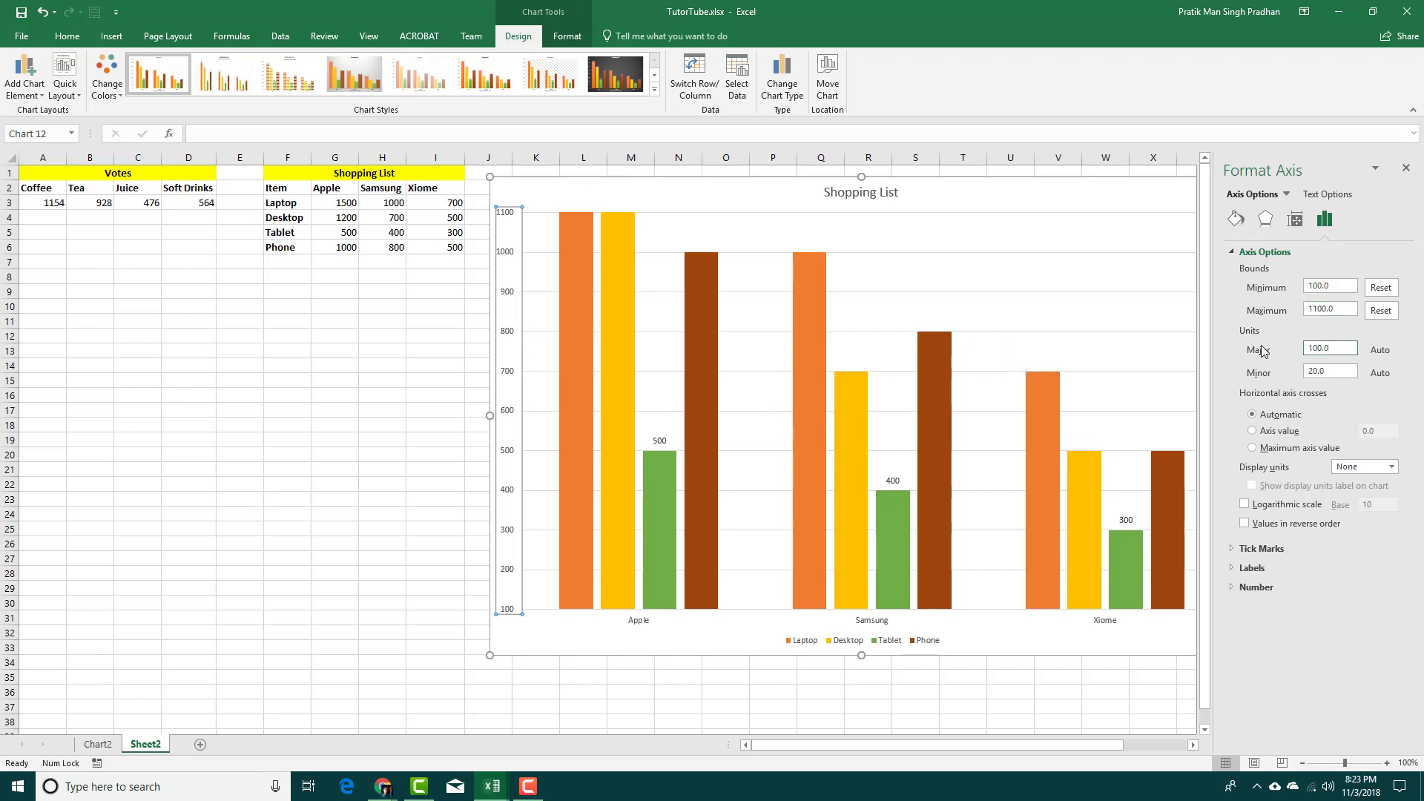
left_click_drag(1341, 347, 1234, 352)
type("25")
key("Return")
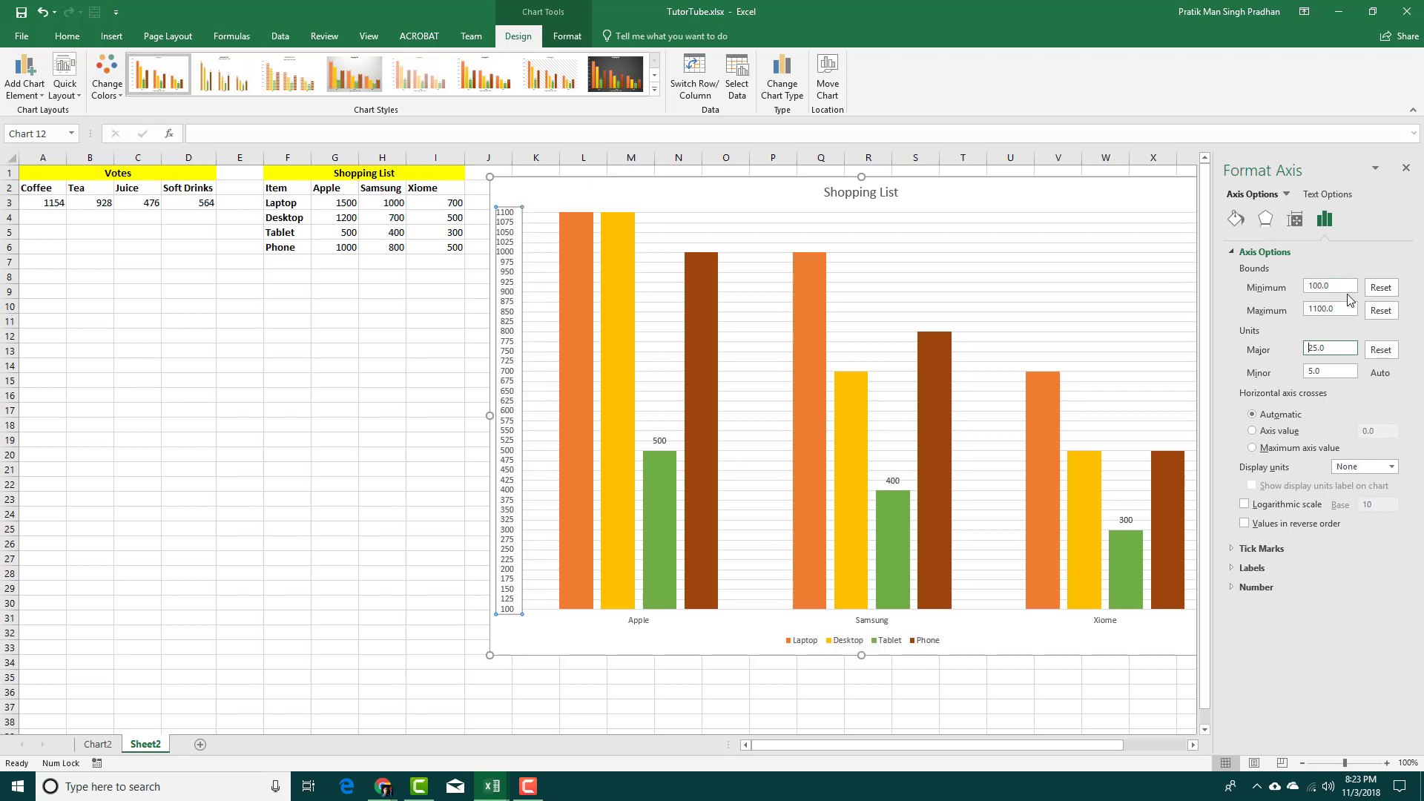
left_click(1332, 371)
type("2")
key("Return")
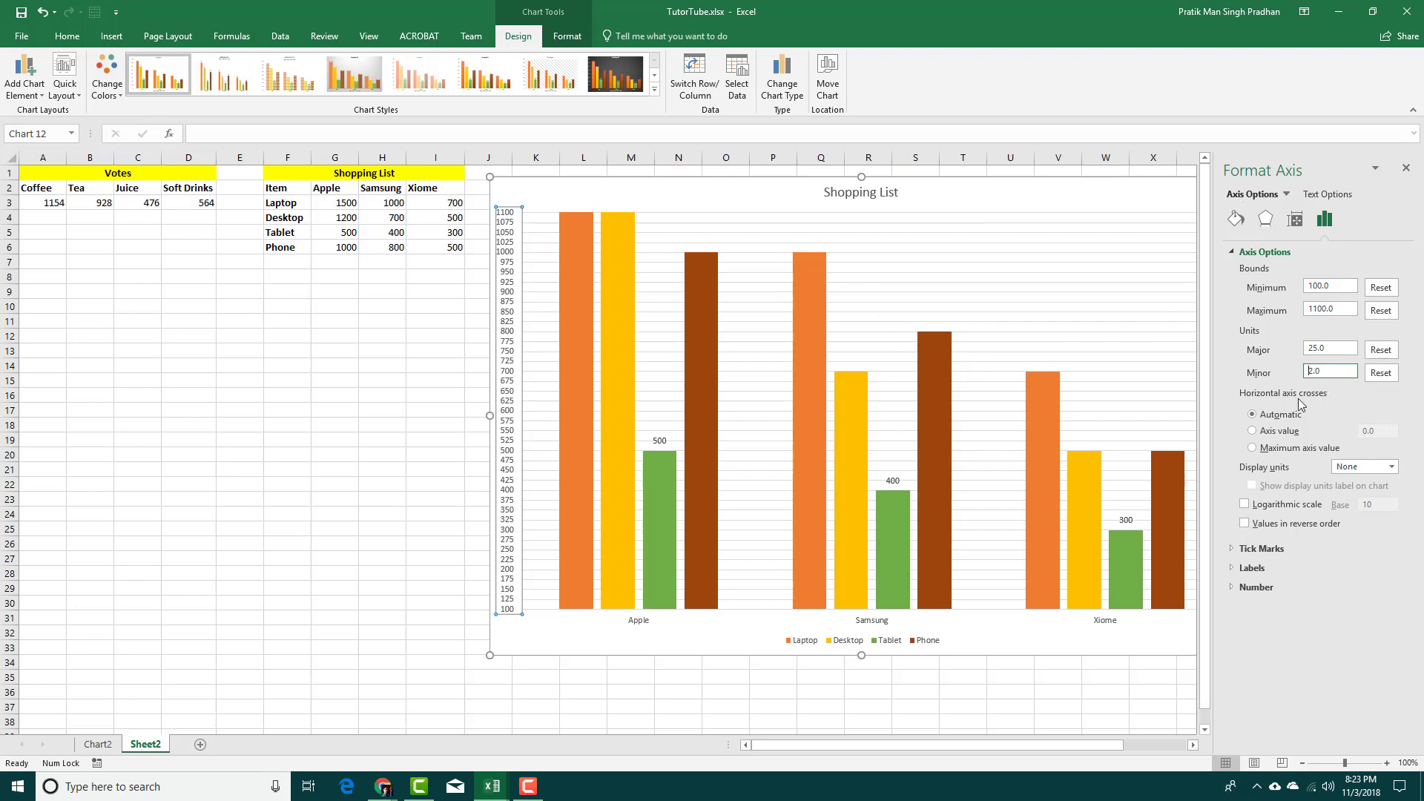
left_click(1380, 372)
- Reset the minor unit and the maximum and minimum bounds to automatic
left_click(1380, 349)
left_click(1381, 310)
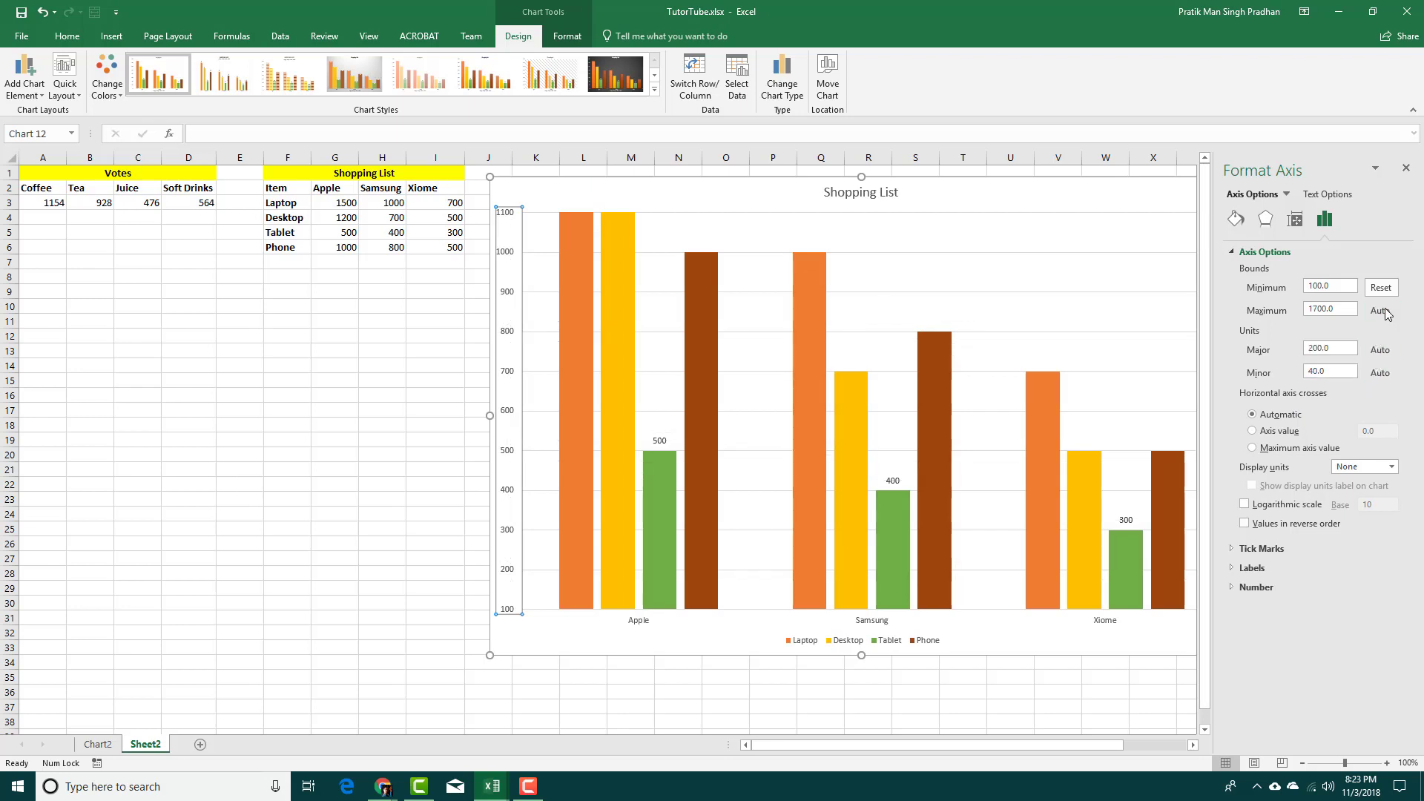
left_click(1383, 289)
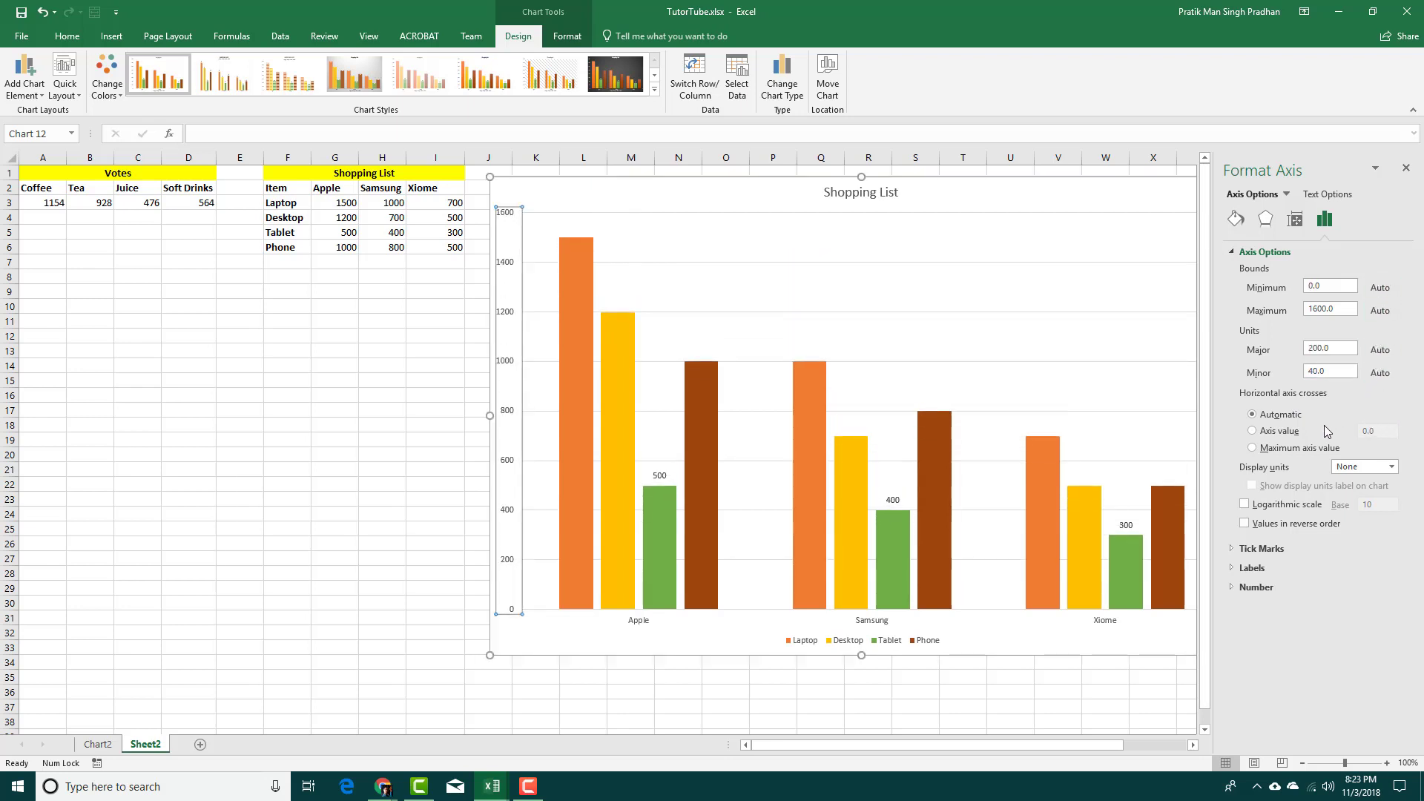
- Try the horizontal axis crossing at value 10 and at maximum, then return it to Automatic
left_click(1280, 436)
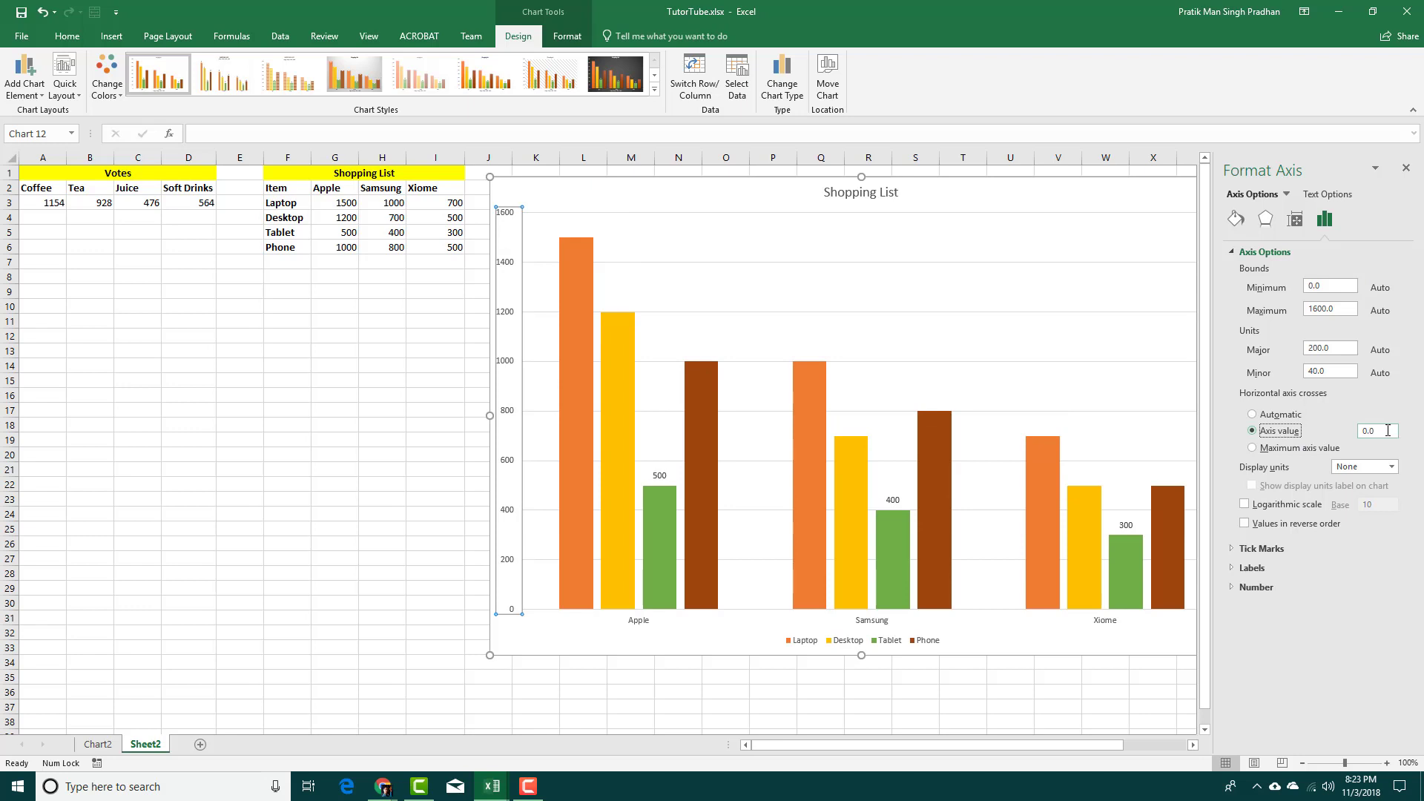
type("10")
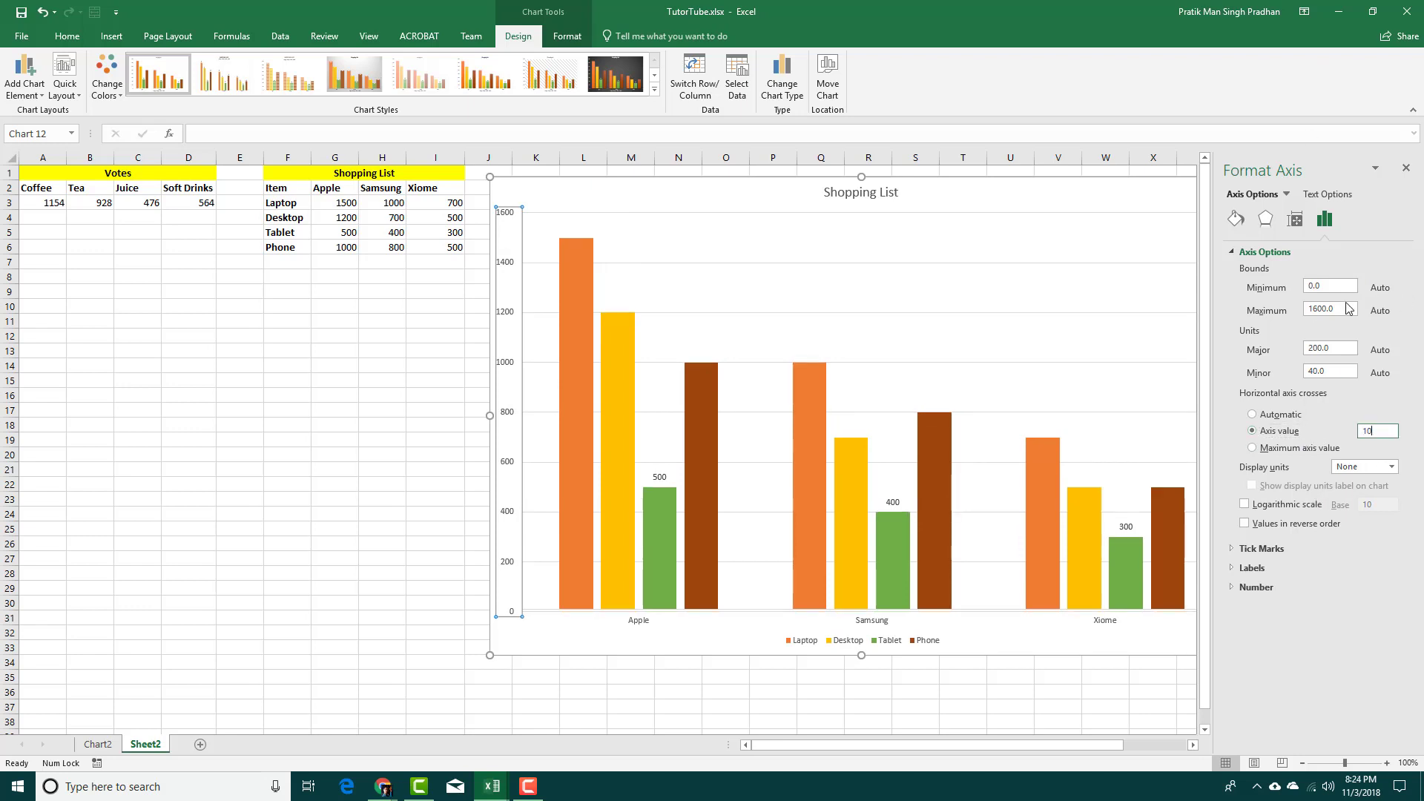
left_click(1294, 446)
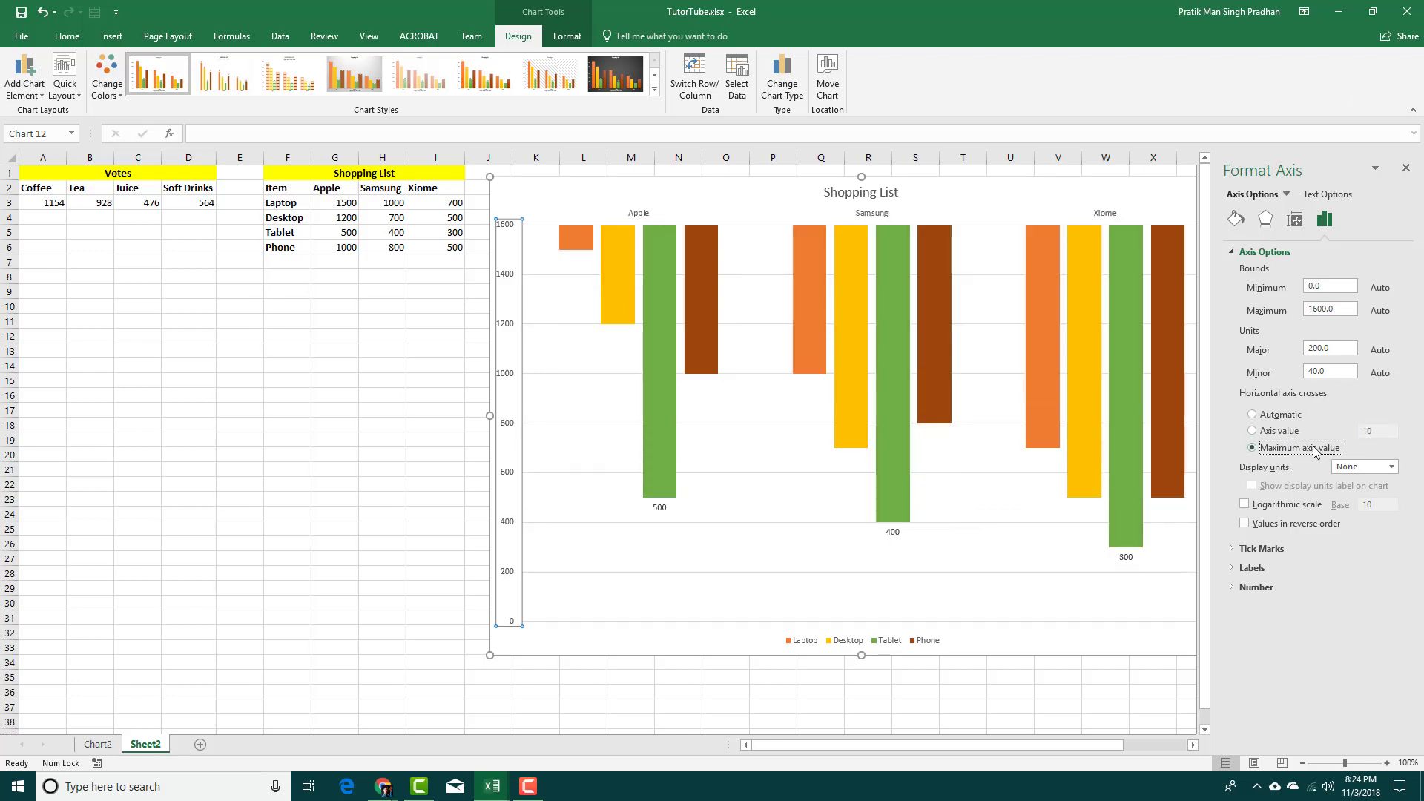
left_click(1281, 415)
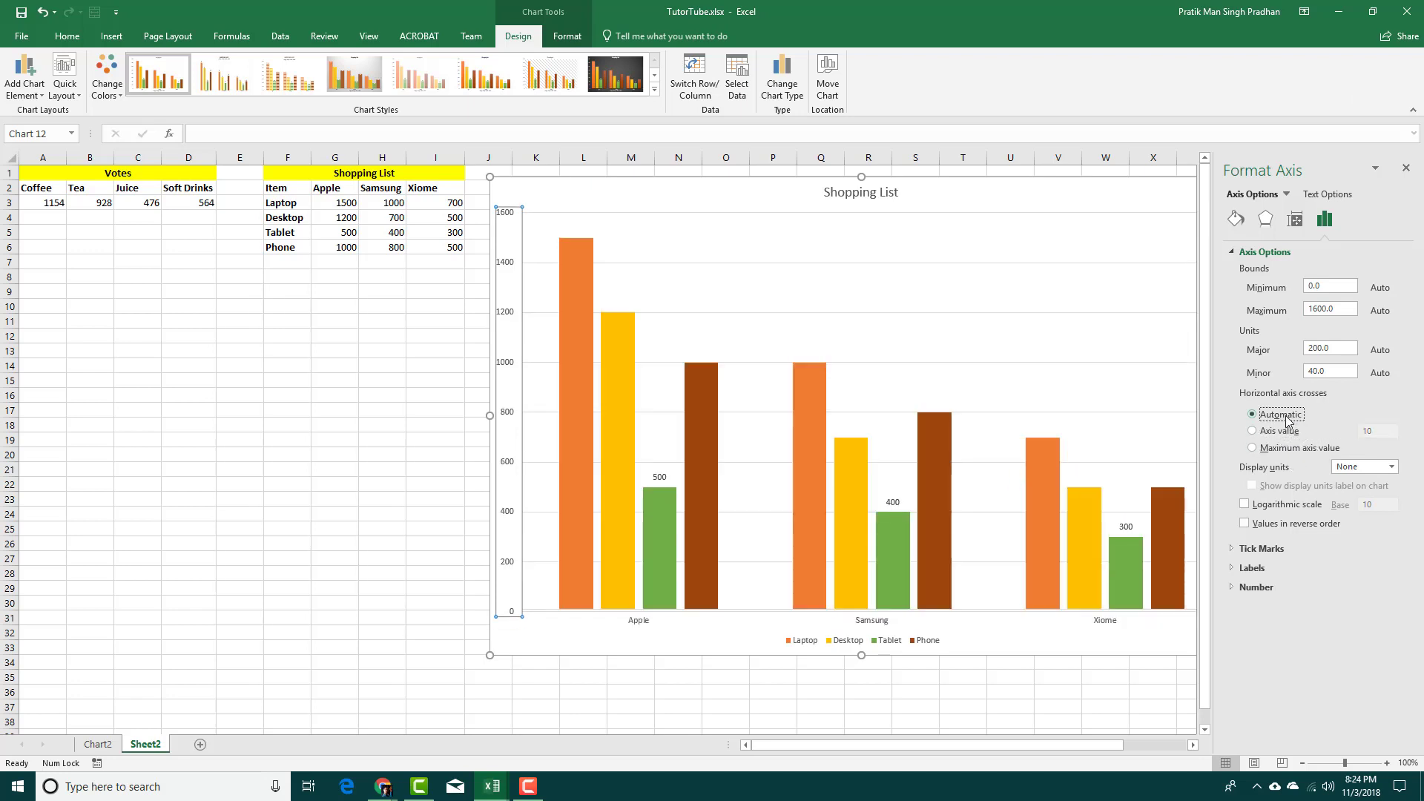
left_click(1395, 470)
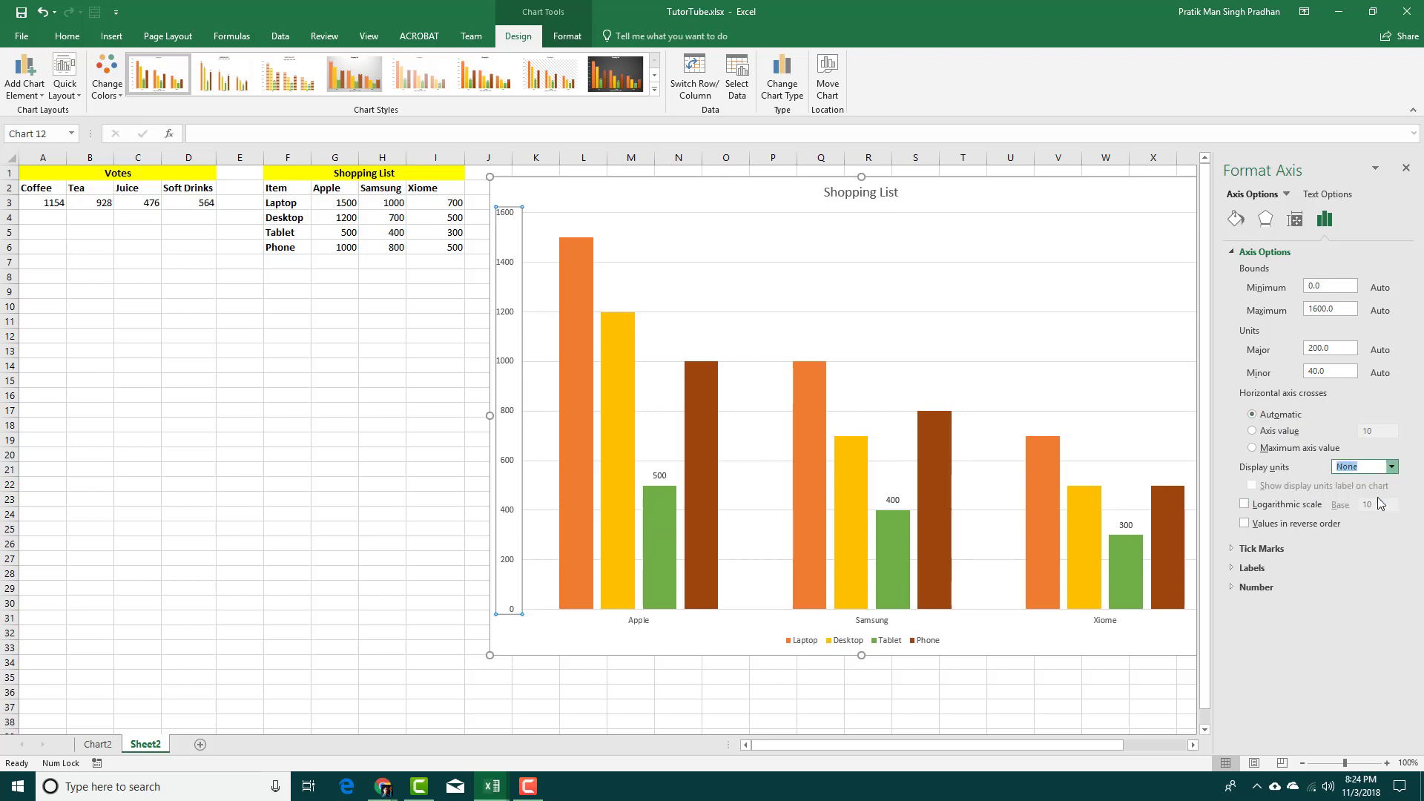
- Try Hundreds, Thousands and 10000 display units, settle on None, and show tick mark options
left_click(1378, 494)
left_click(1392, 466)
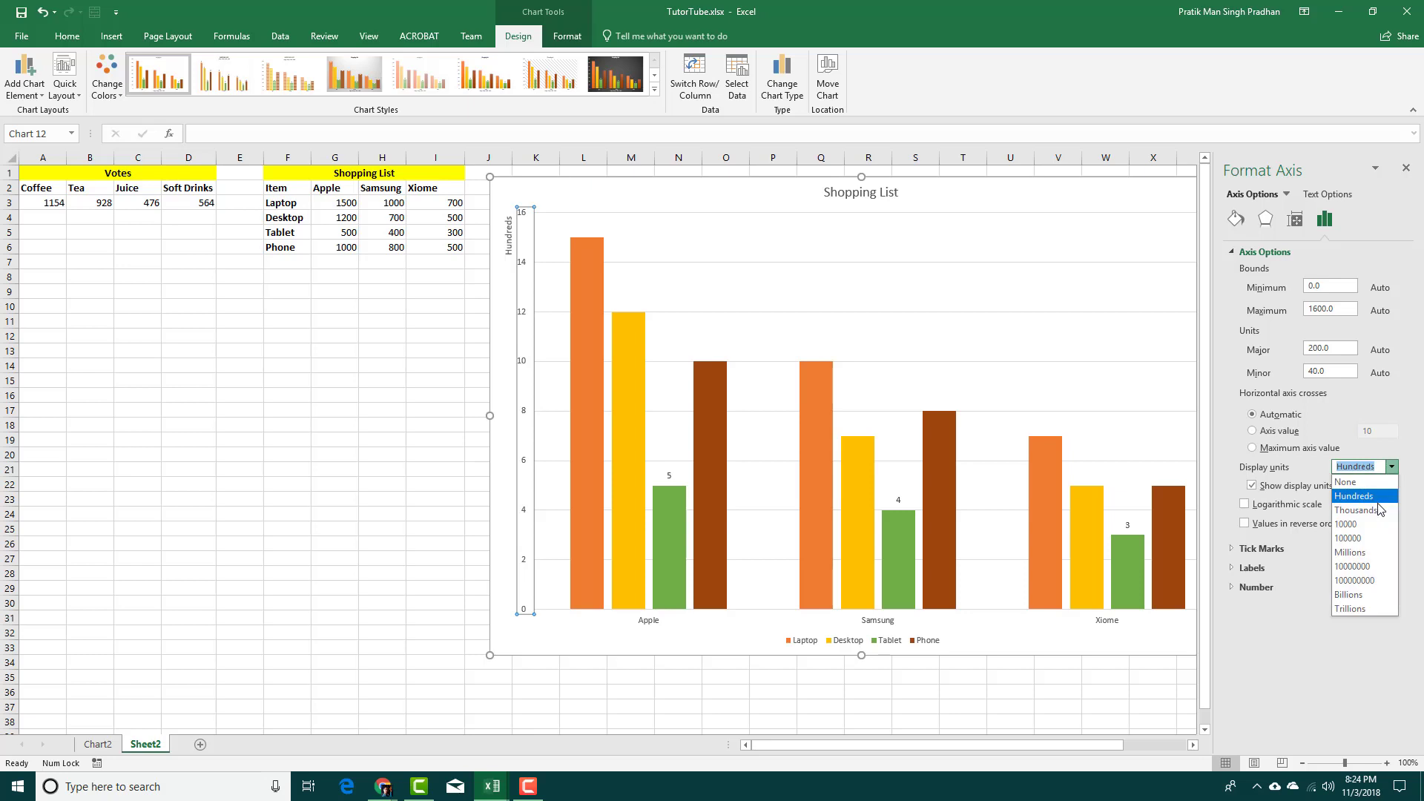
left_click(1381, 512)
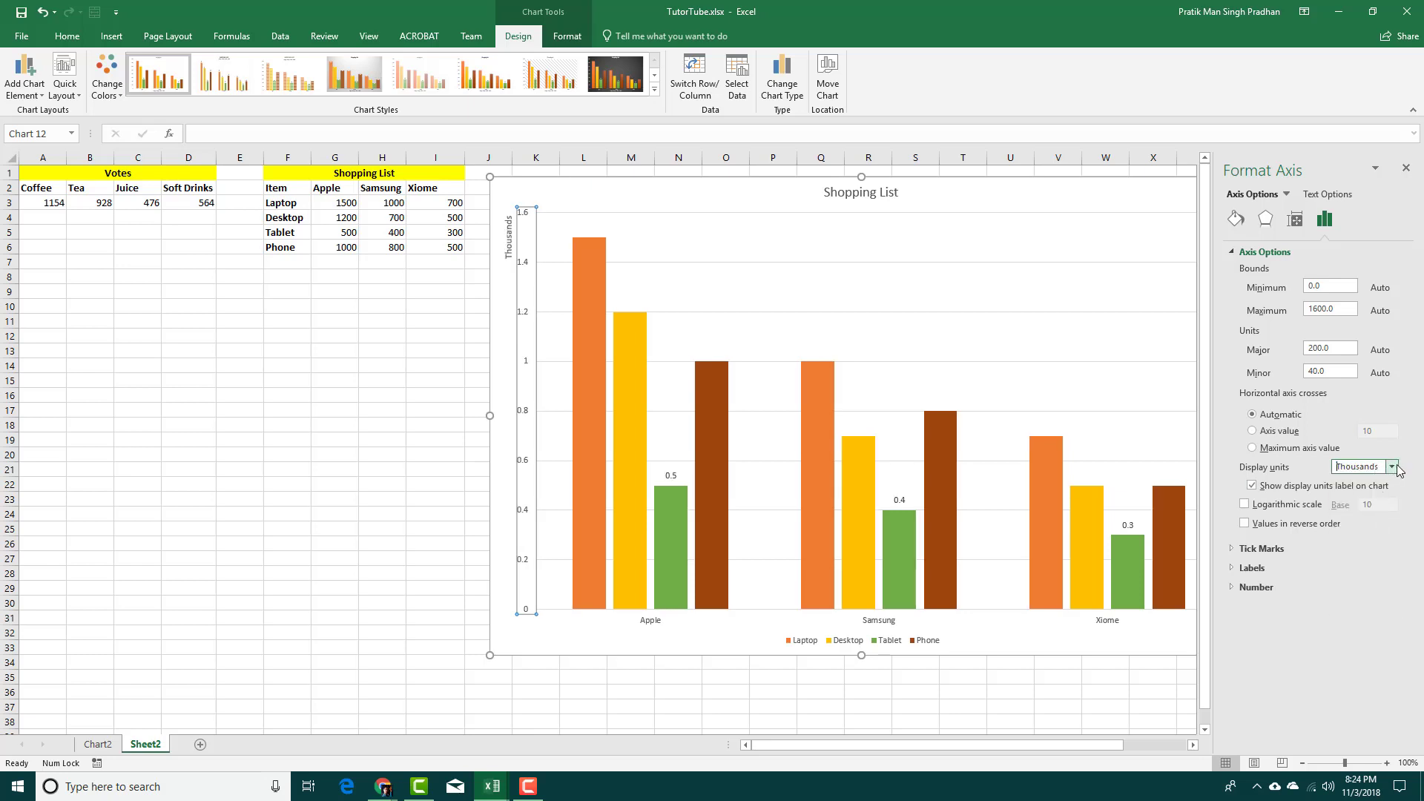
left_click(1392, 466)
left_click(1389, 524)
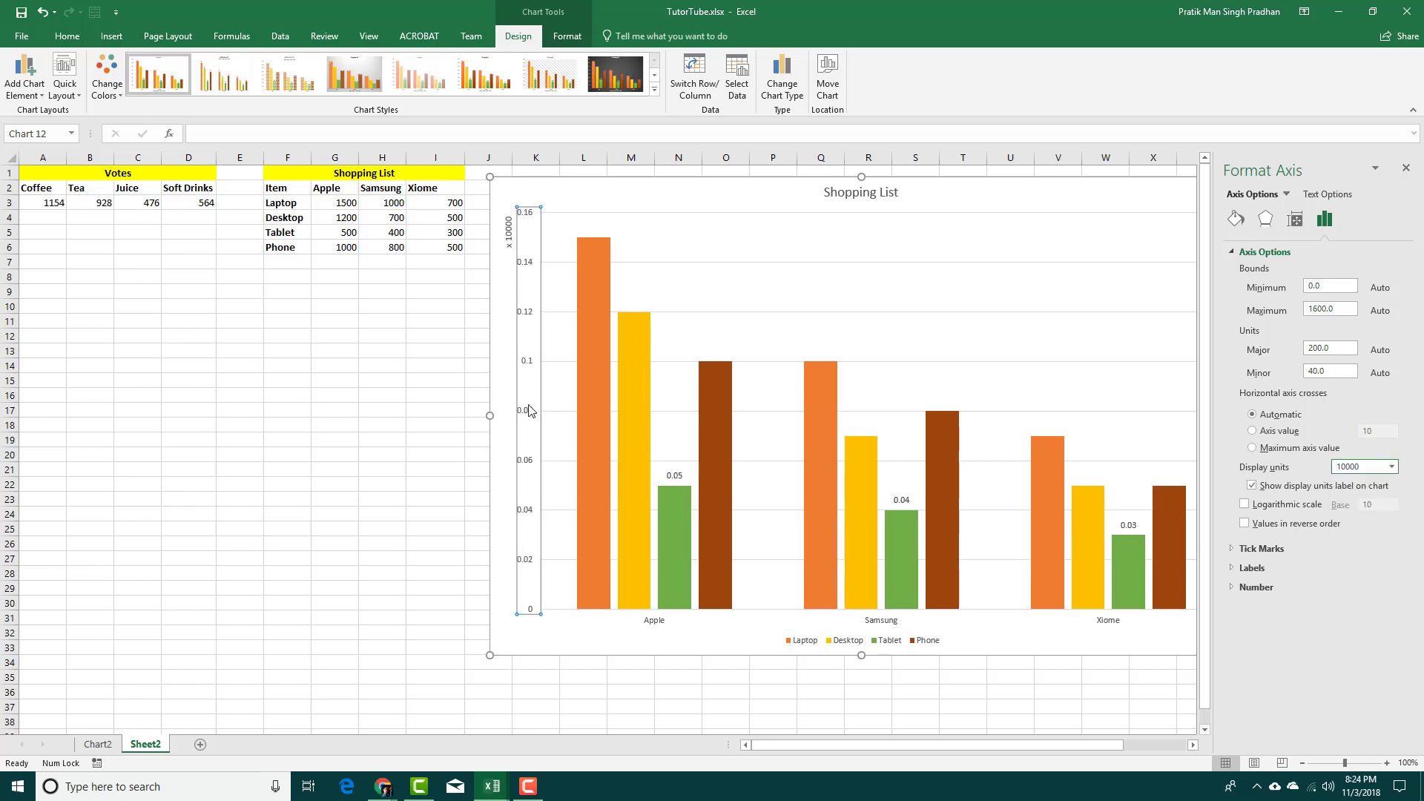
left_click(1392, 467)
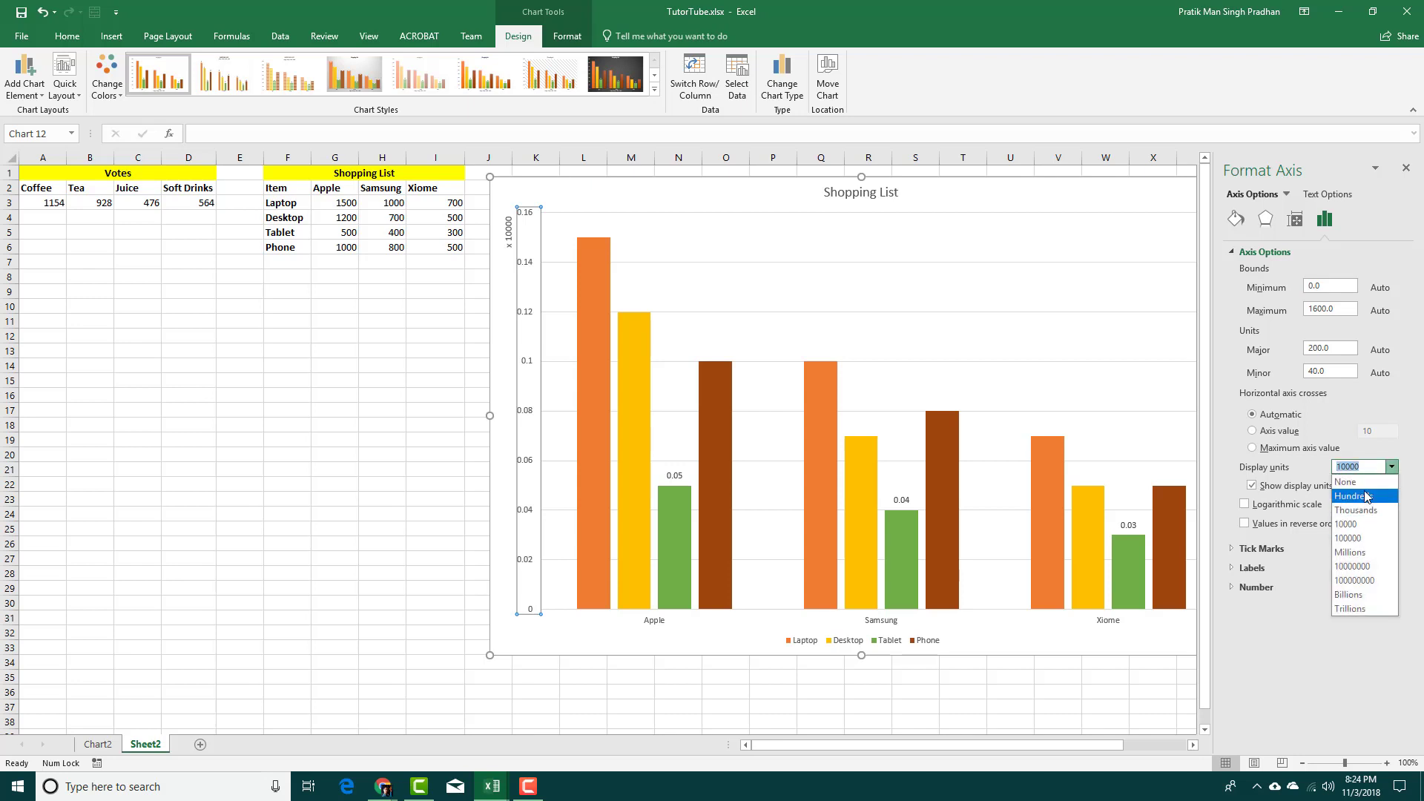
left_click(1357, 479)
left_click(1237, 551)
left_click(1368, 565)
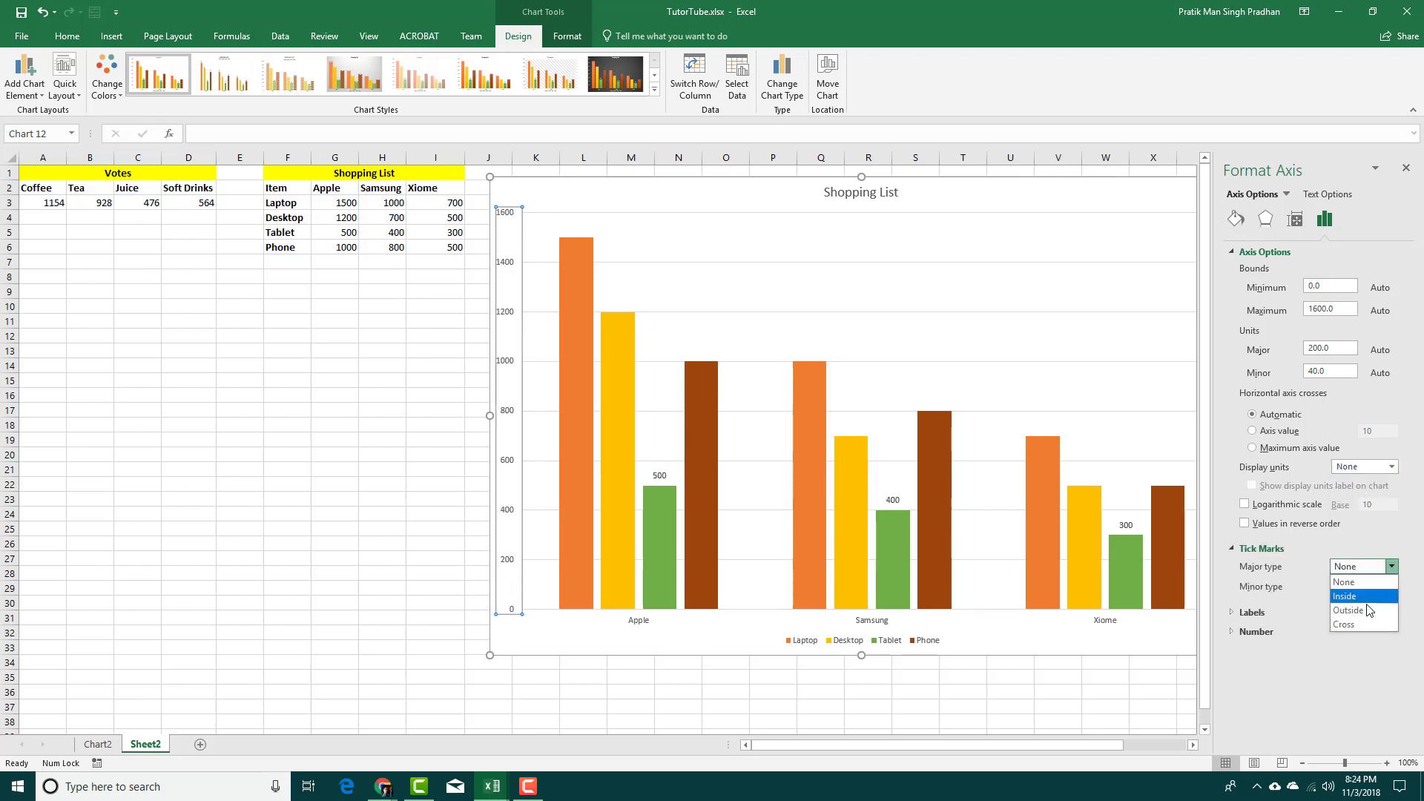
- Set major and minor tick marks to Inside and place the axis labels at High
left_click(1370, 594)
left_click(1372, 587)
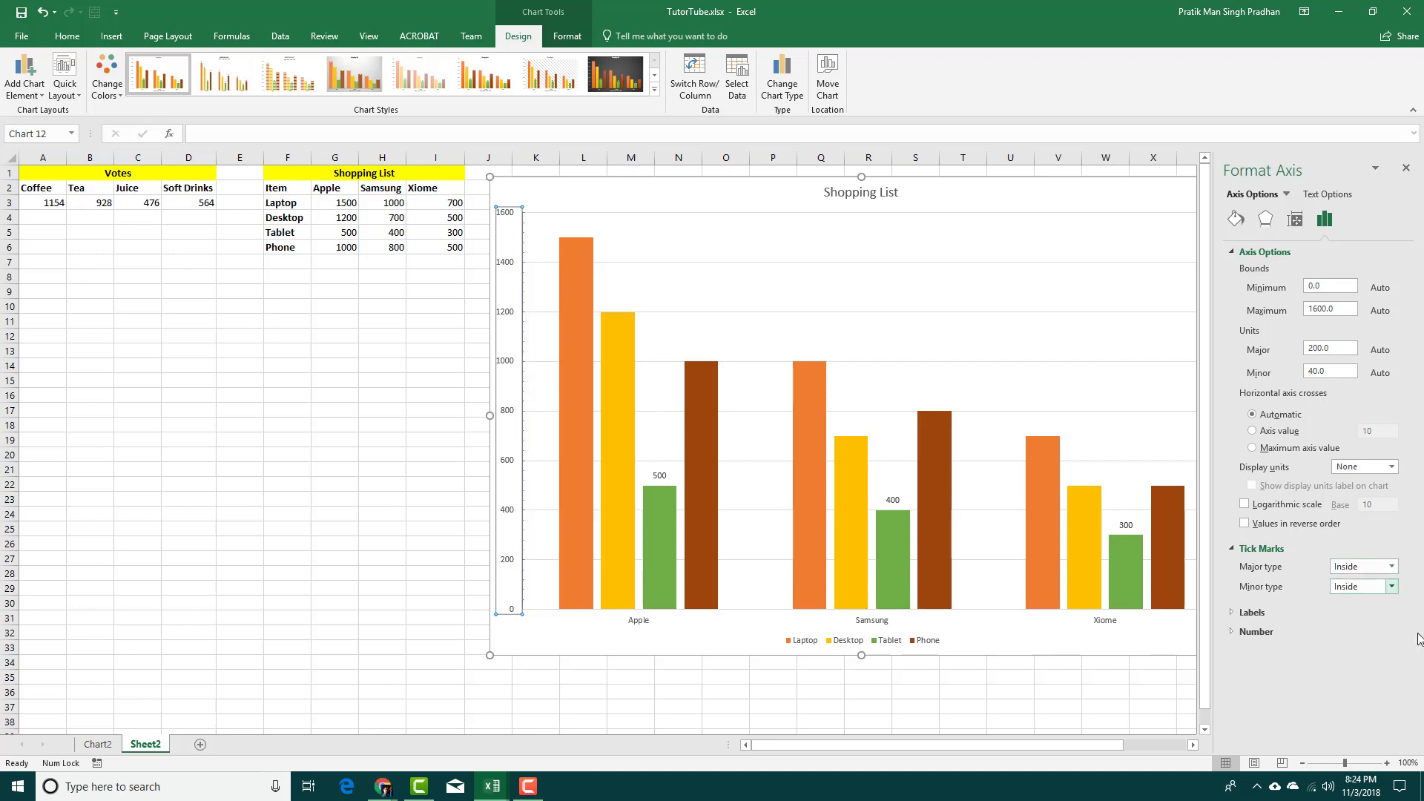
left_click(1229, 545)
left_click(1231, 571)
left_click(1376, 585)
left_click(1374, 586)
left_click(1374, 586)
left_click(1365, 615)
- Try Currency number format on the axis, revert to General, and collapse Axis Options
left_click(1258, 612)
left_click(1363, 647)
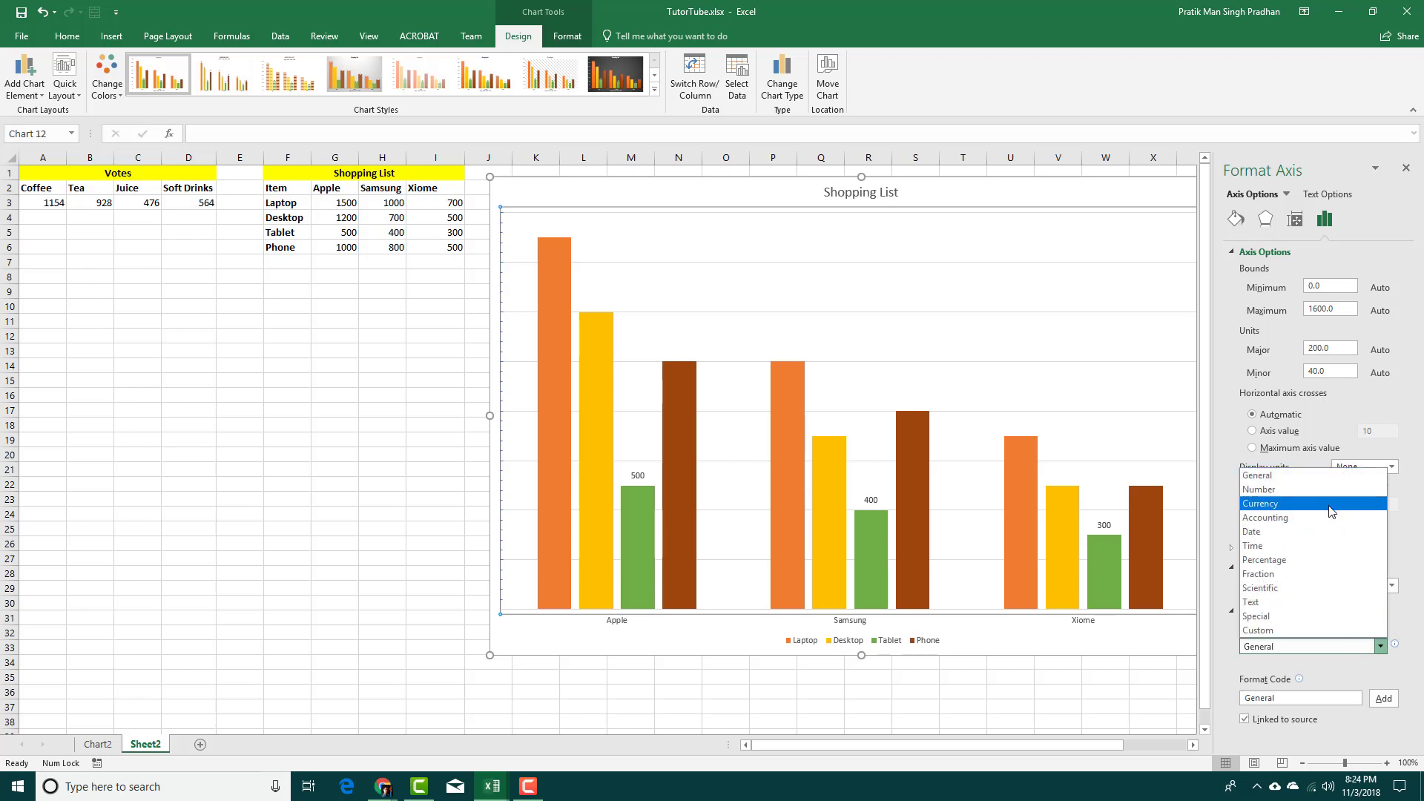
left_click(1328, 505)
left_click(1334, 642)
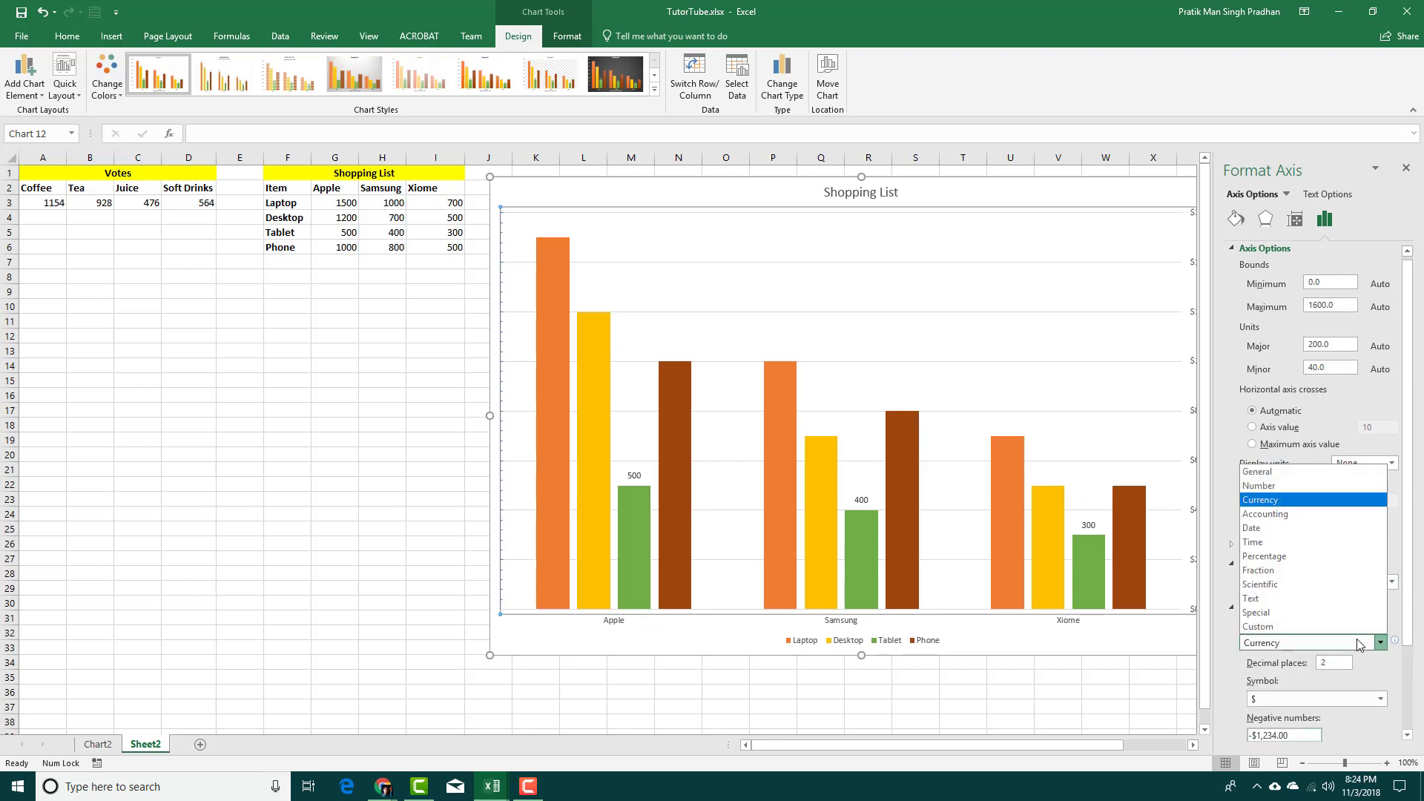
left_click(1272, 471)
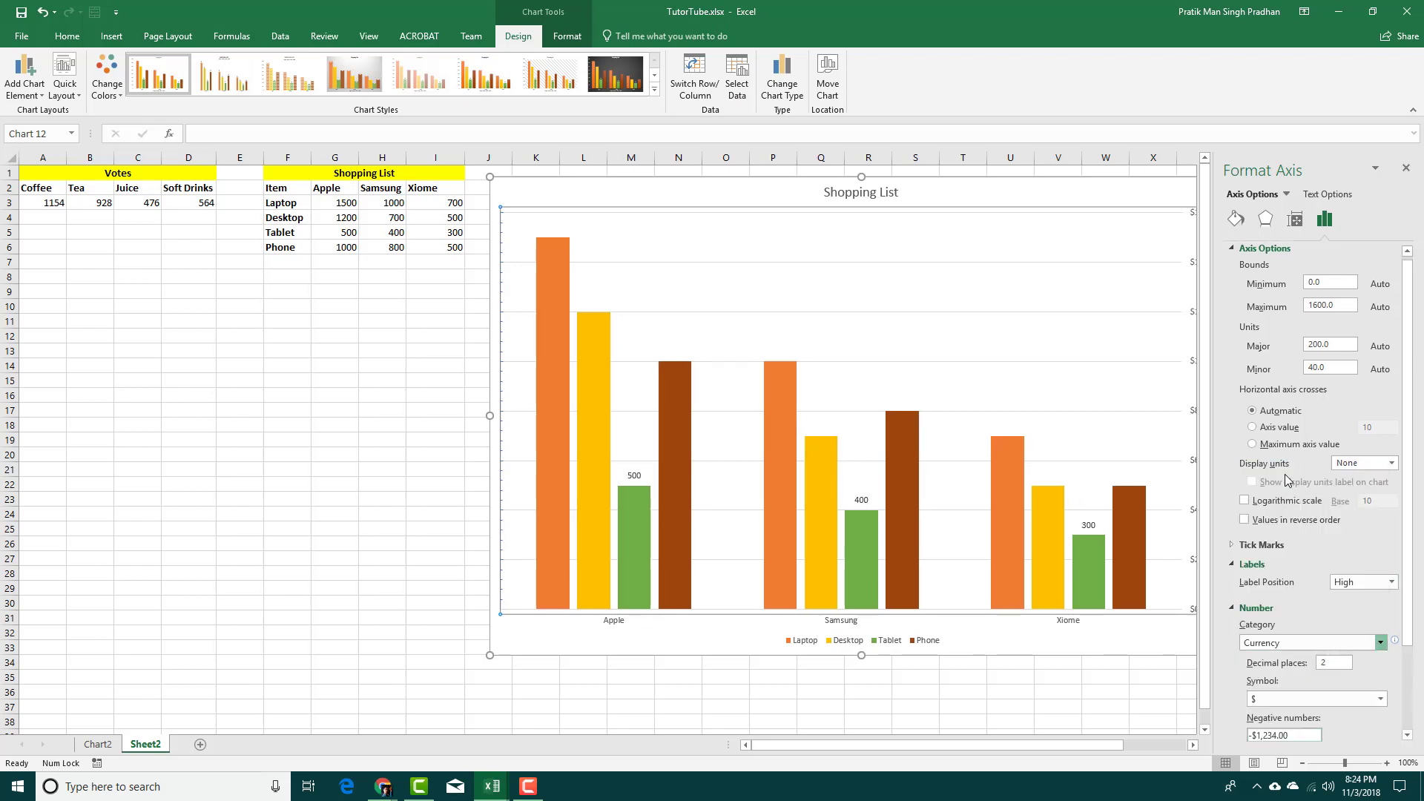
left_click(1232, 253)
- Keep the Laptop series on the primary axis, with 12% series overlap and 264% gap width
left_click(665, 349)
left_click(460, 306)
left_click(550, 288)
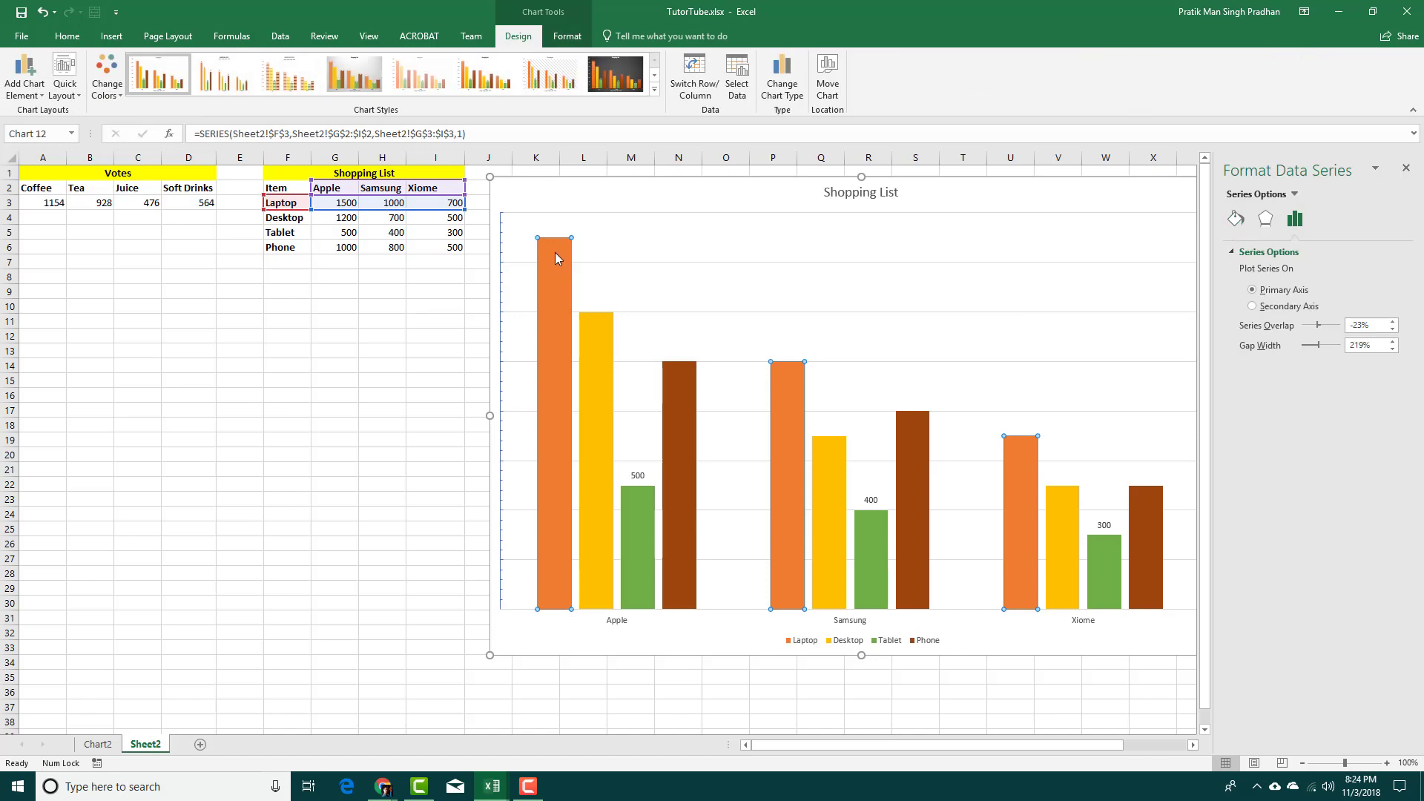
left_click(549, 259)
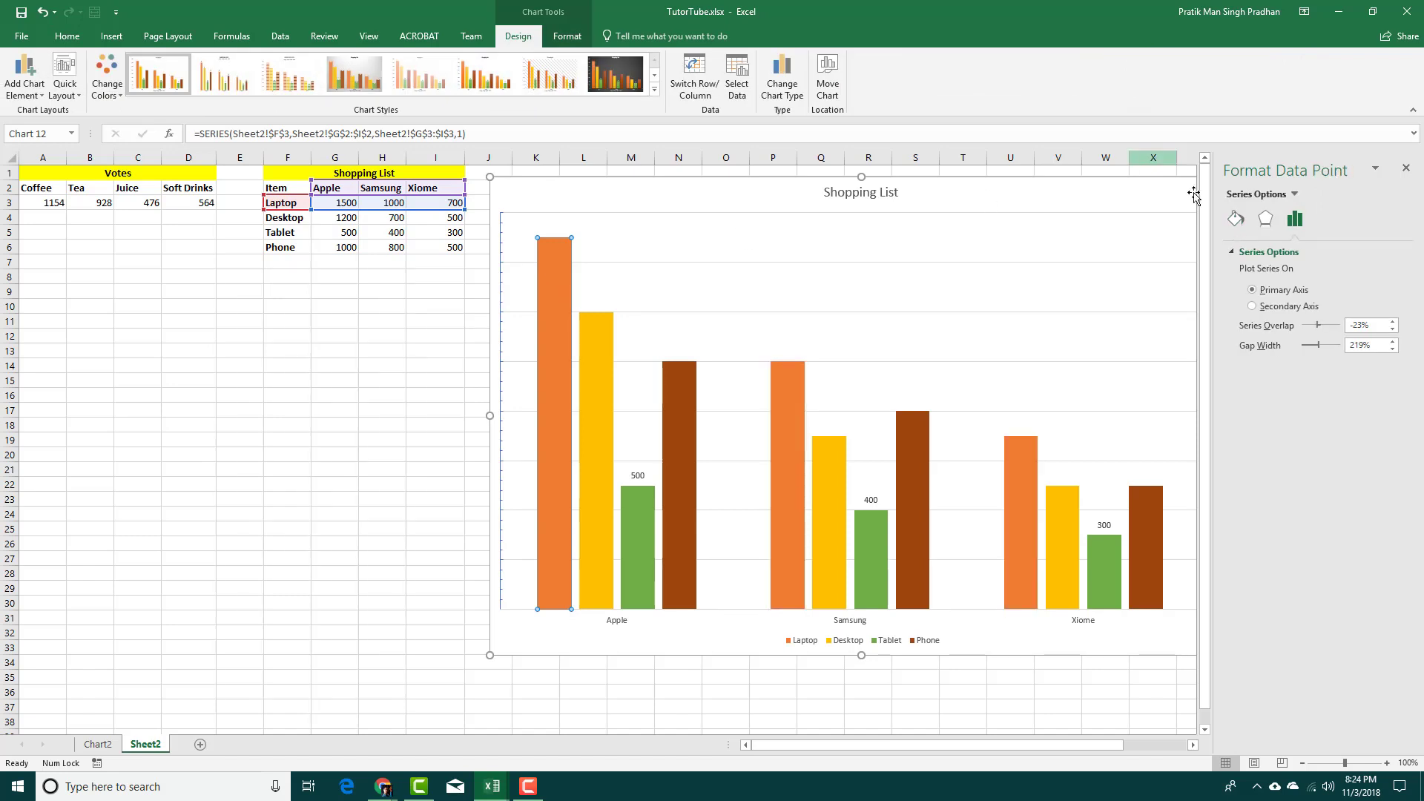
left_click(1252, 289)
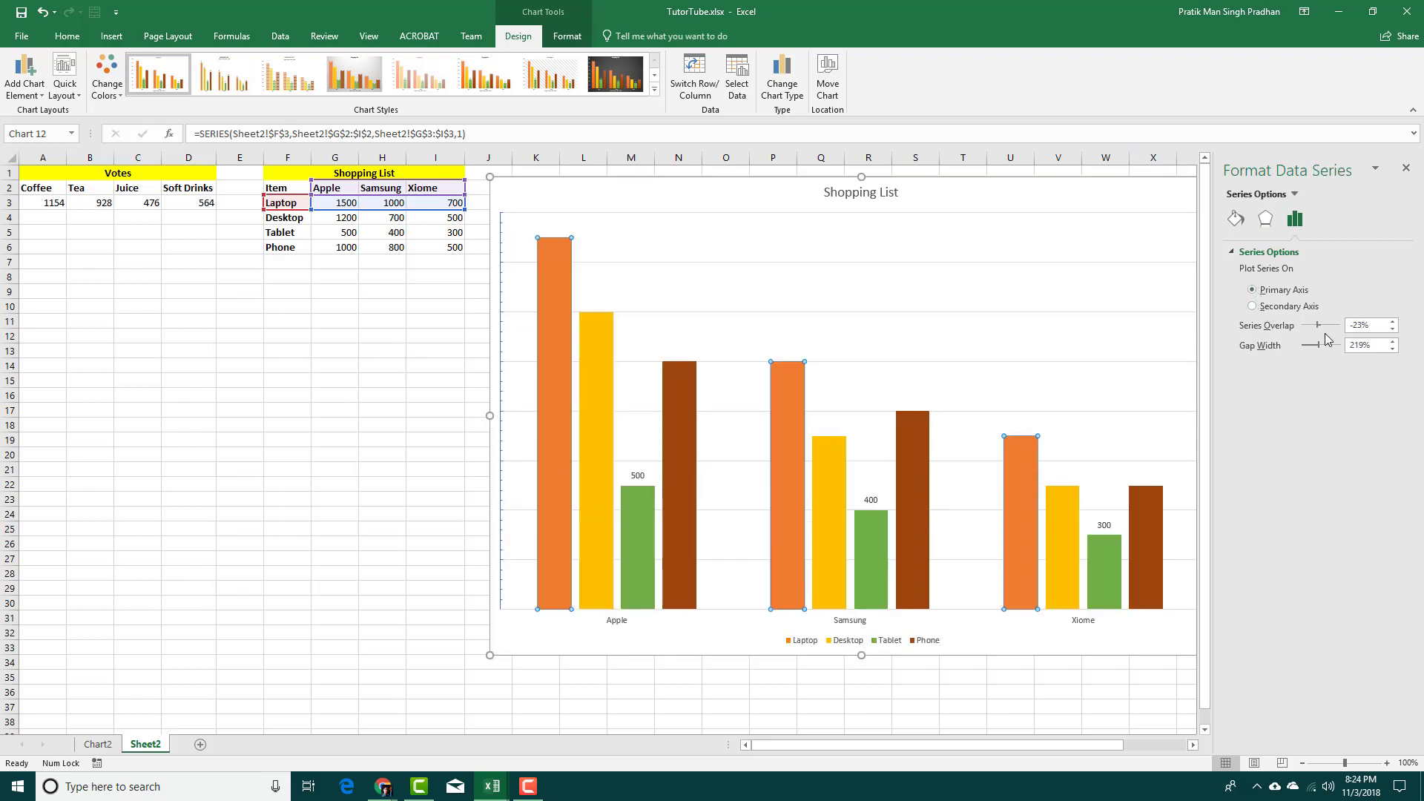
left_click_drag(1319, 326, 1326, 347)
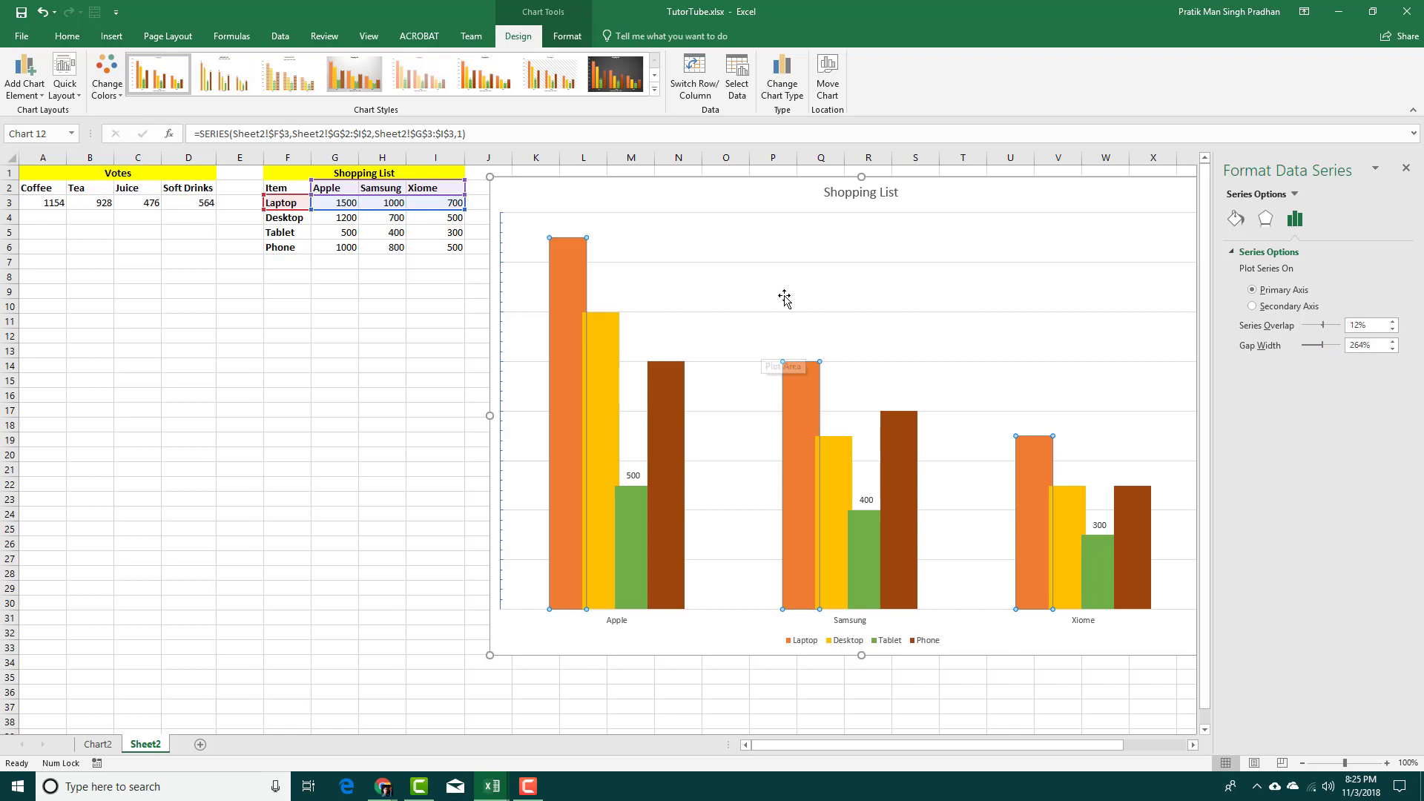
left_click(623, 624)
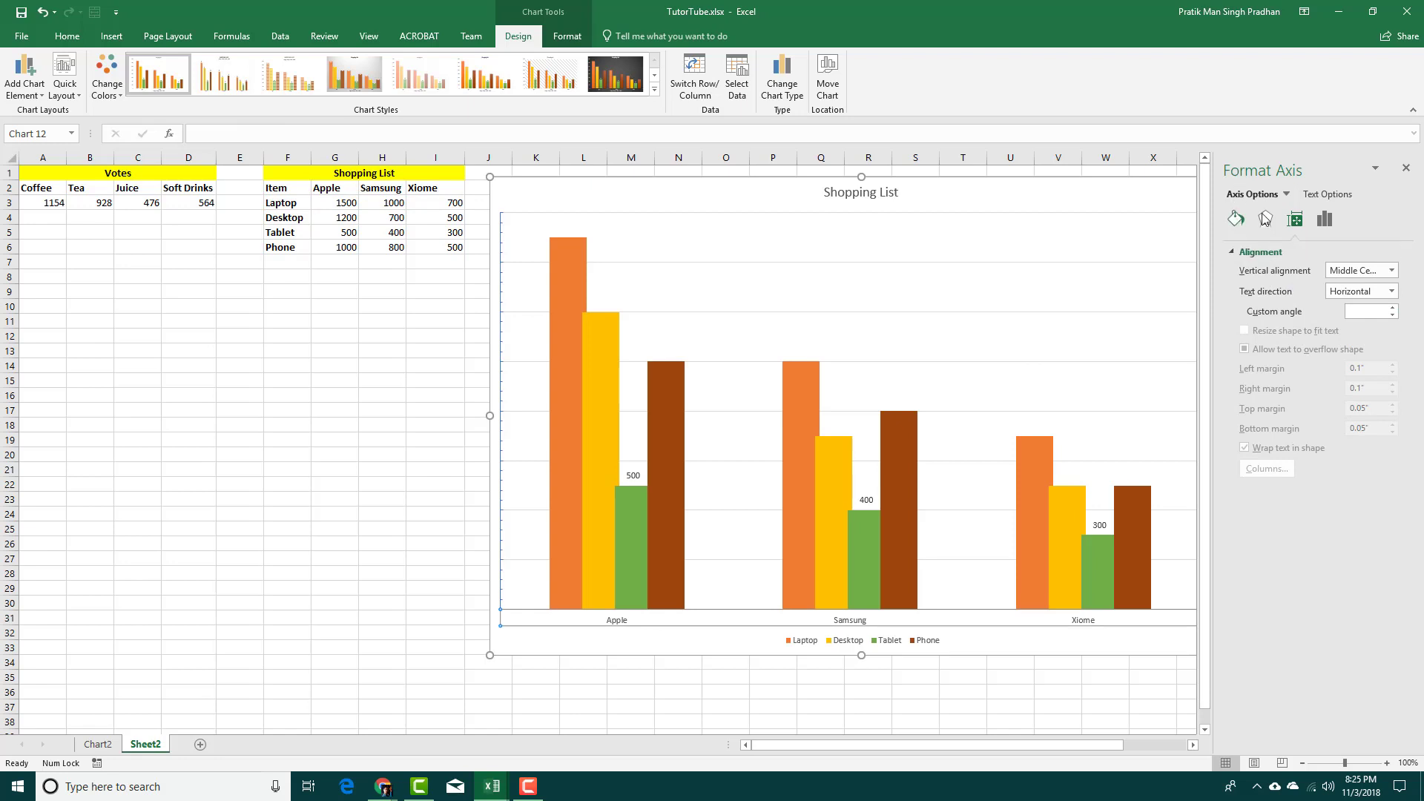
- Change the horizontal axis labels' vertical alignment from Middle Centered to Top Centered
left_click(1392, 271)
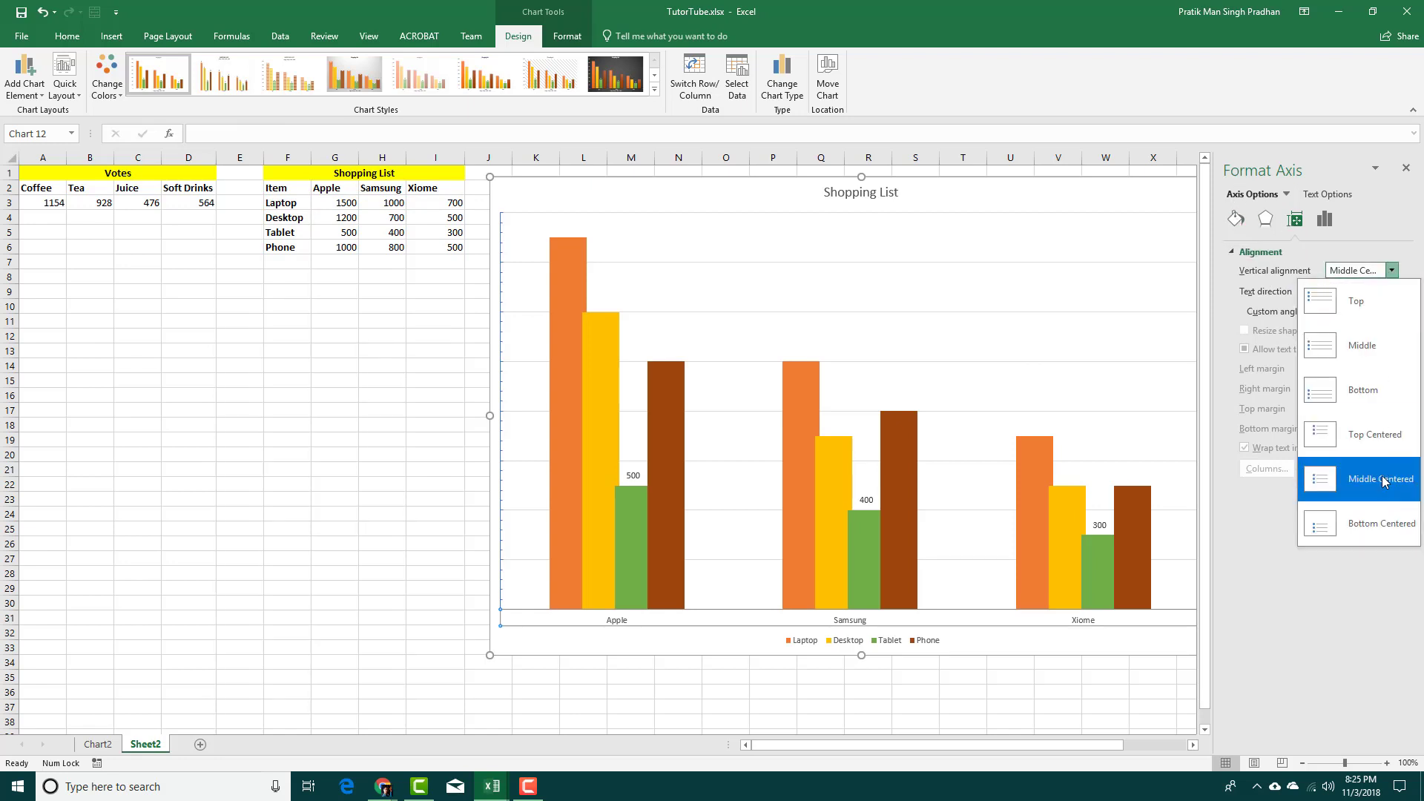
left_click(1381, 439)
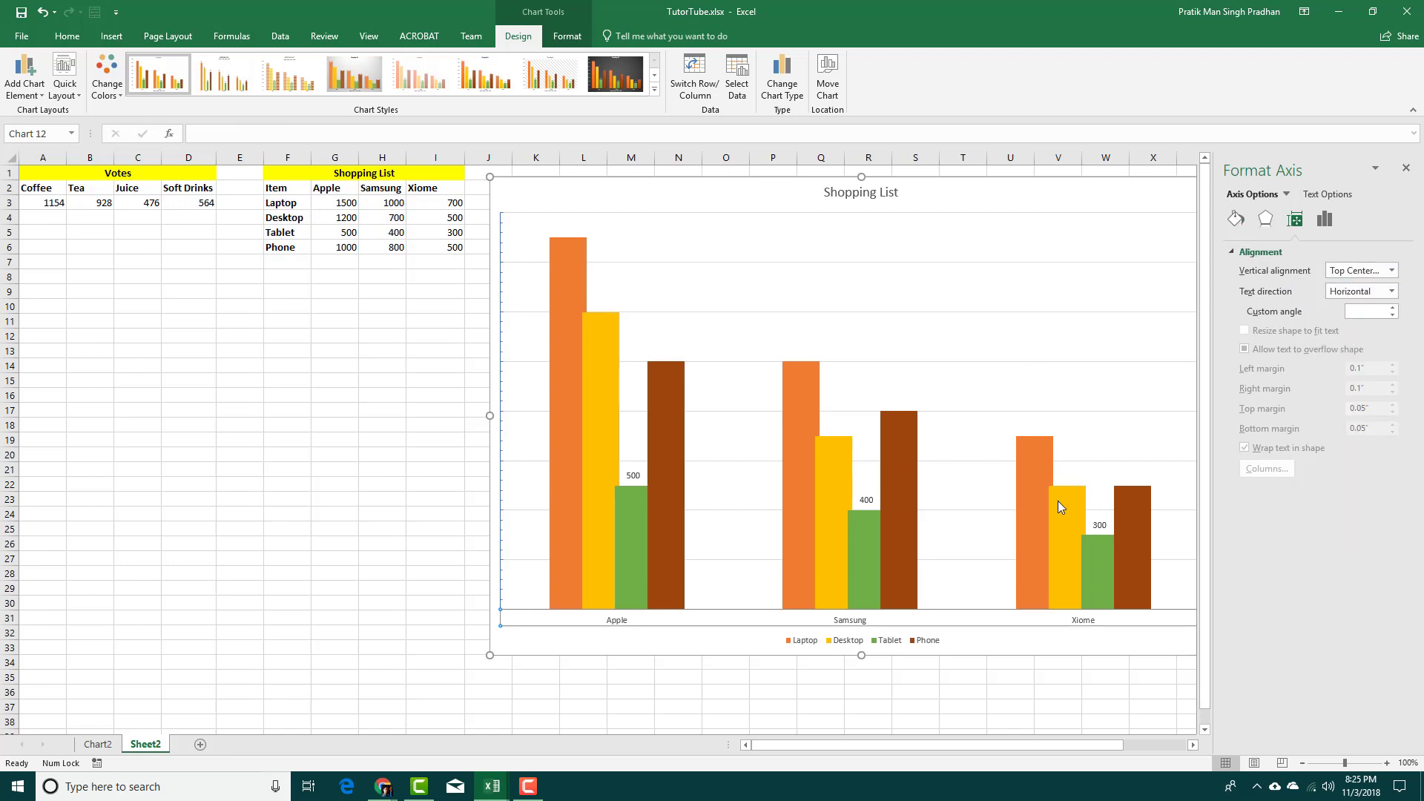
- Put the legend in the Top Right position, with its four series stacked vertically
left_click(926, 647)
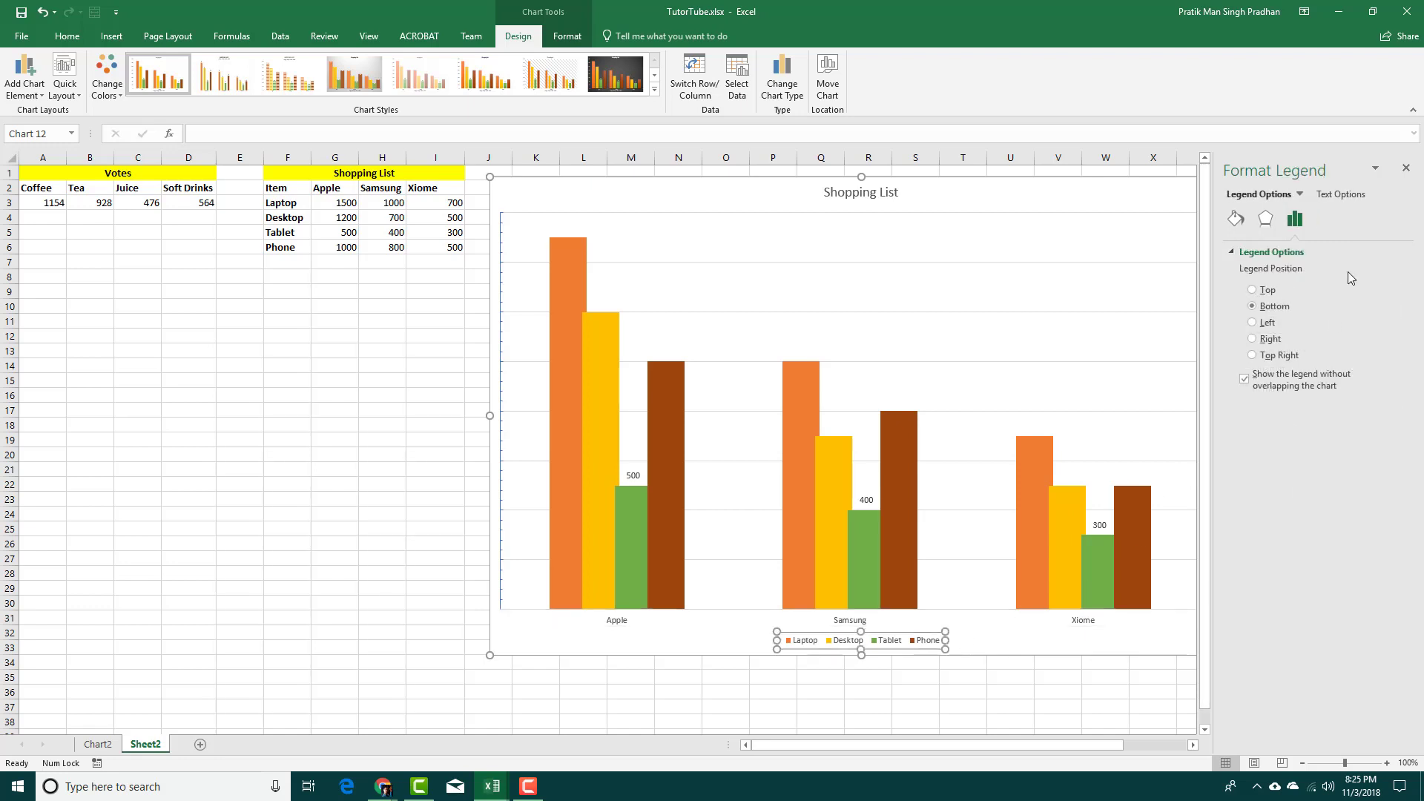
left_click(1265, 294)
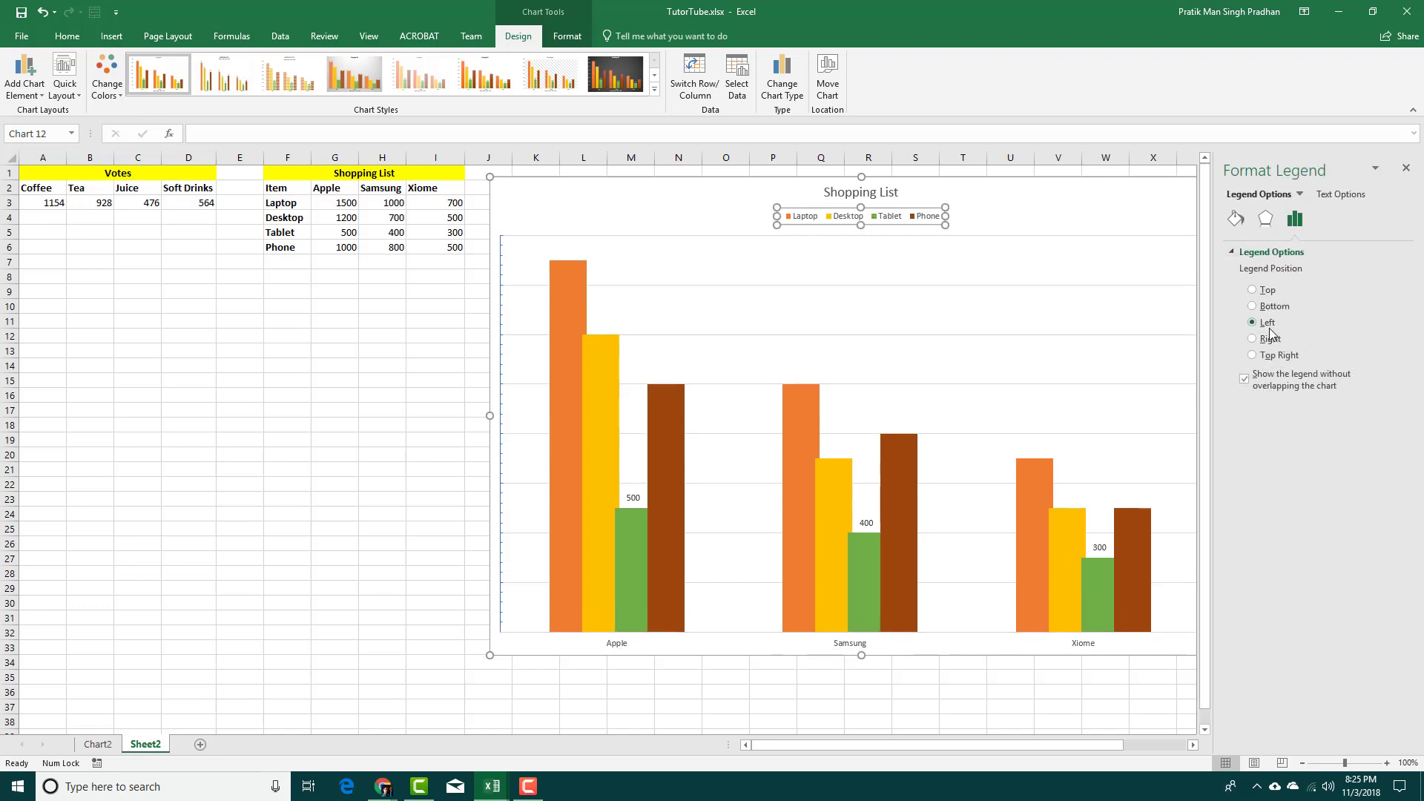
left_click(1271, 341)
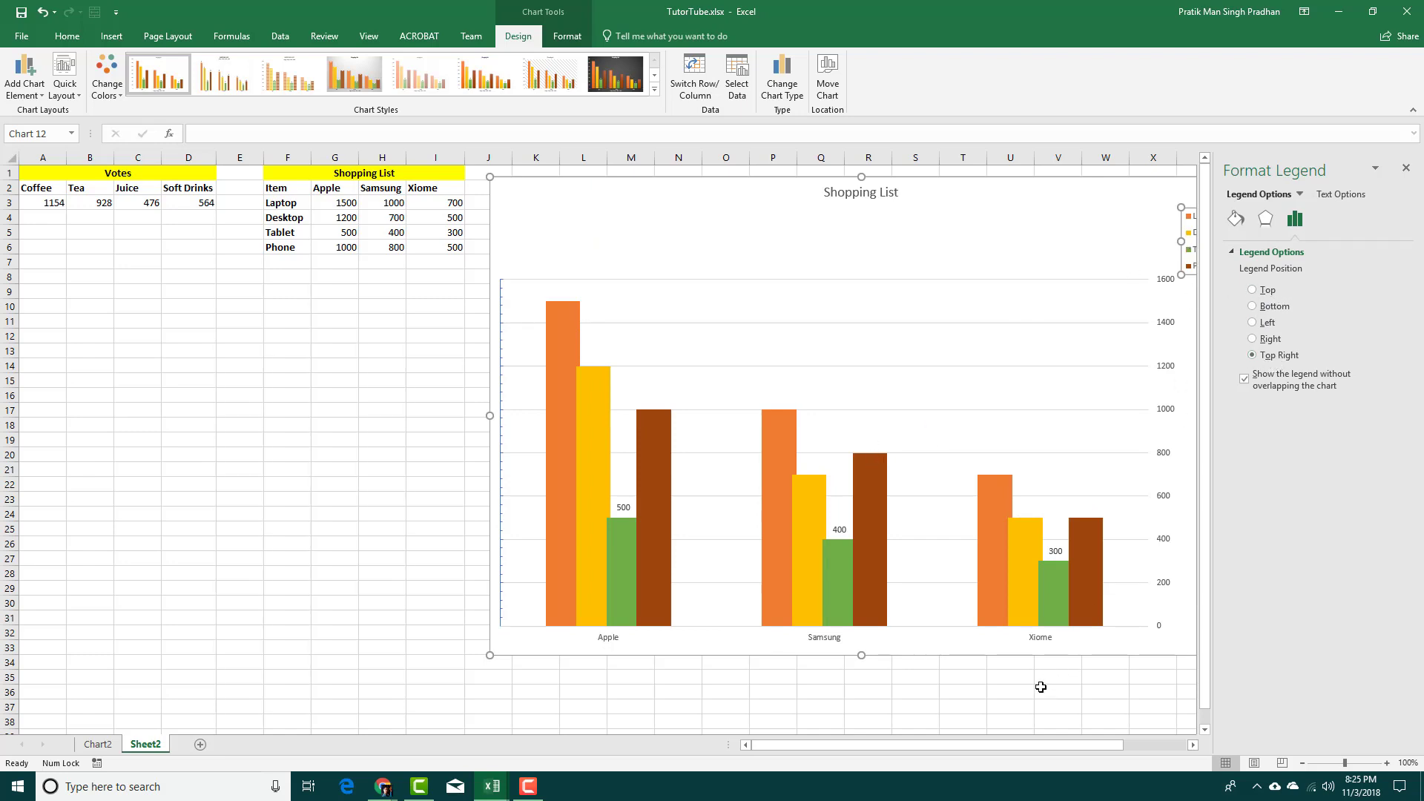
left_click_drag(1044, 744, 1108, 744)
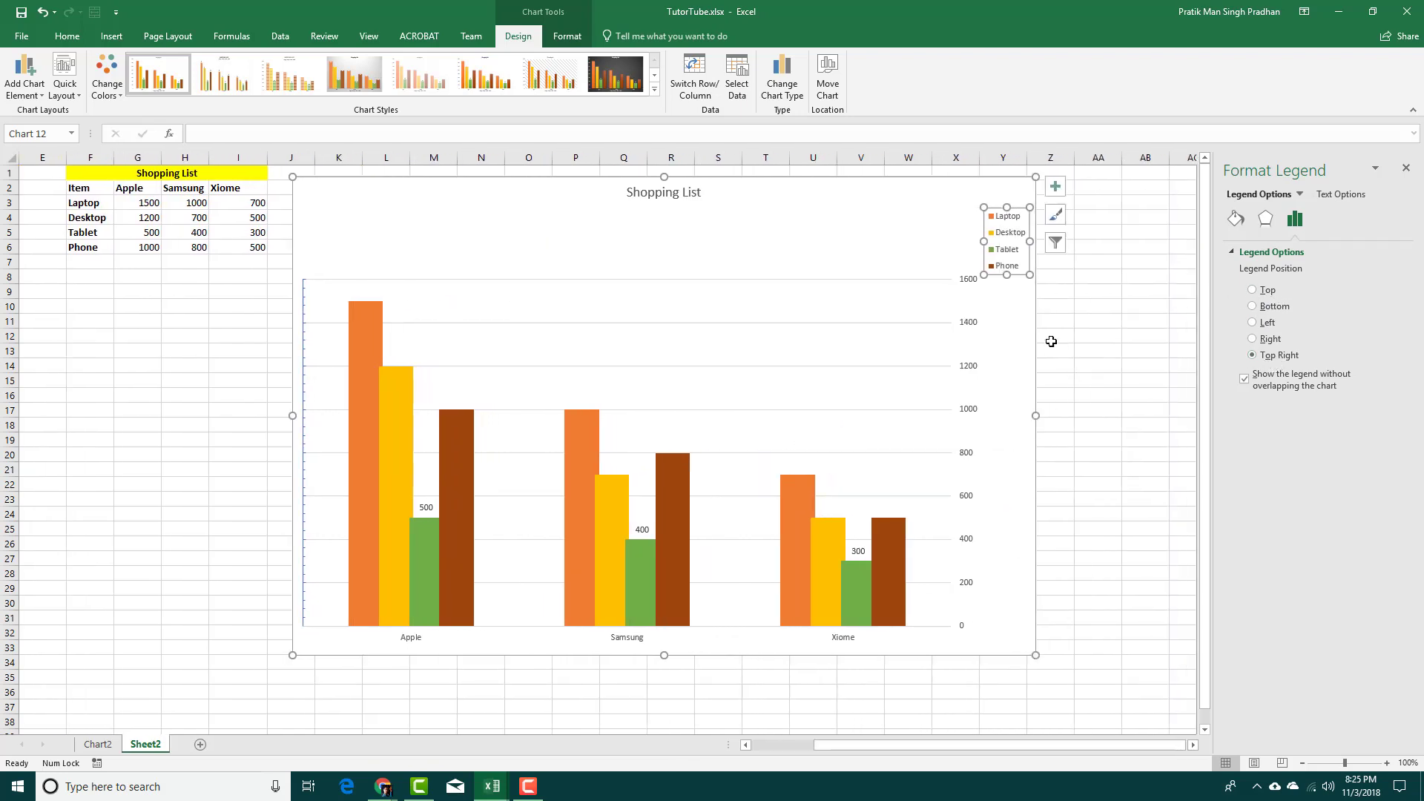